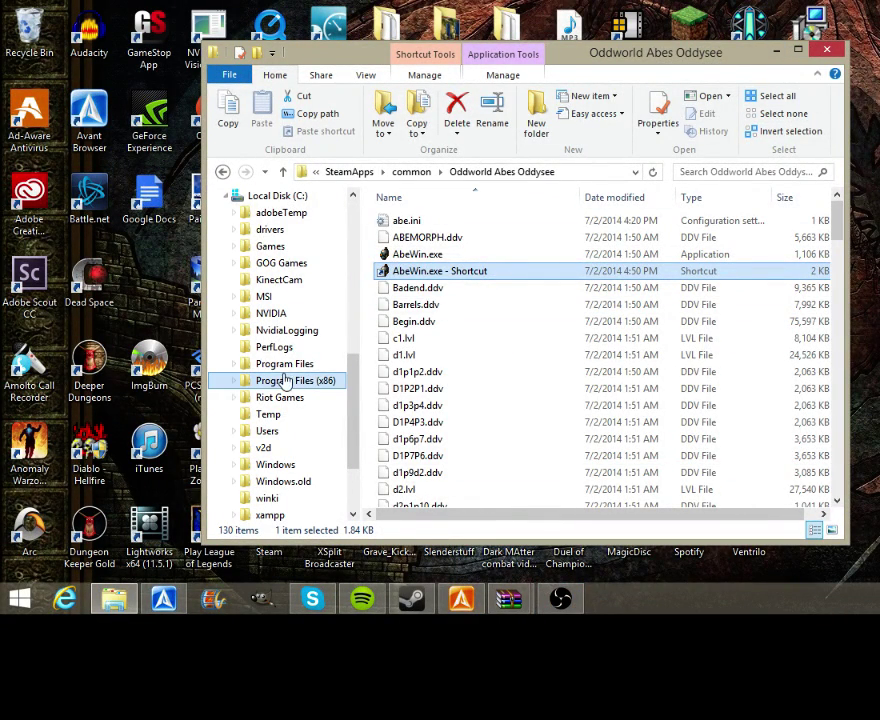
left_click_drag(356, 381, 333, 199)
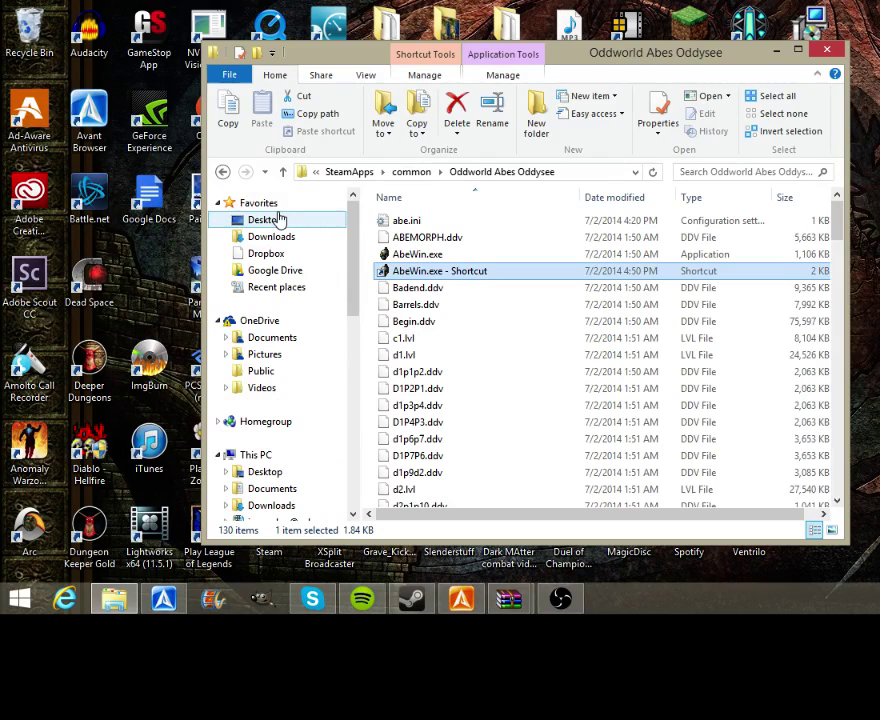
left_click(283, 220)
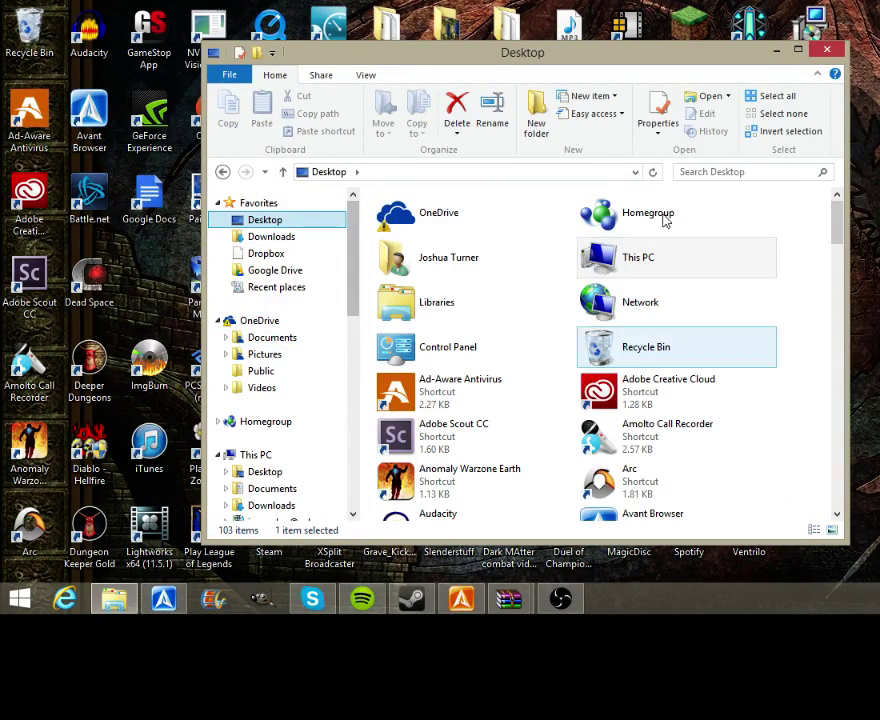
left_click(777, 51)
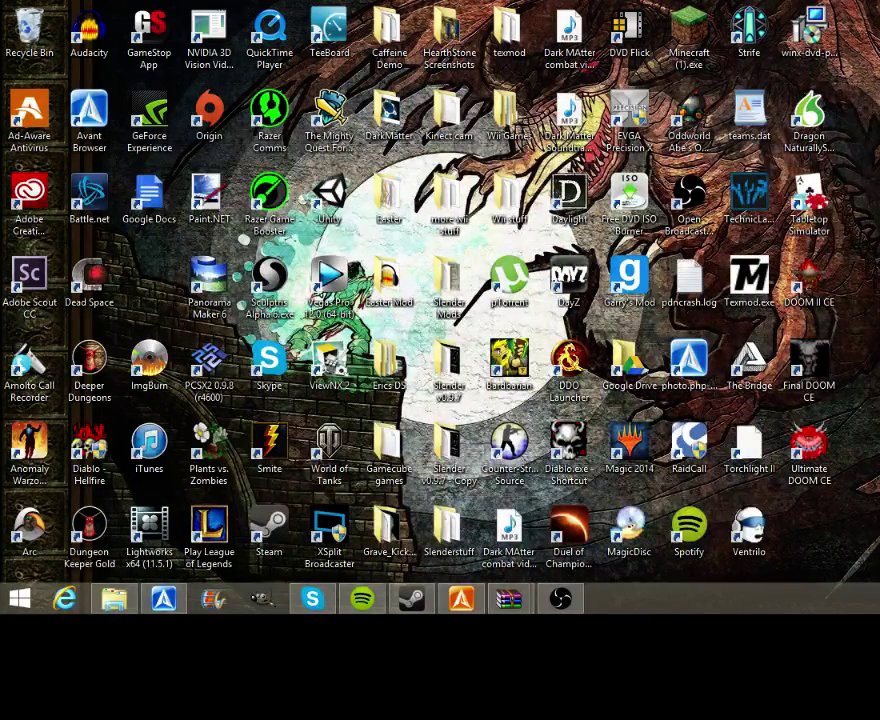
mouse_move(177, 596)
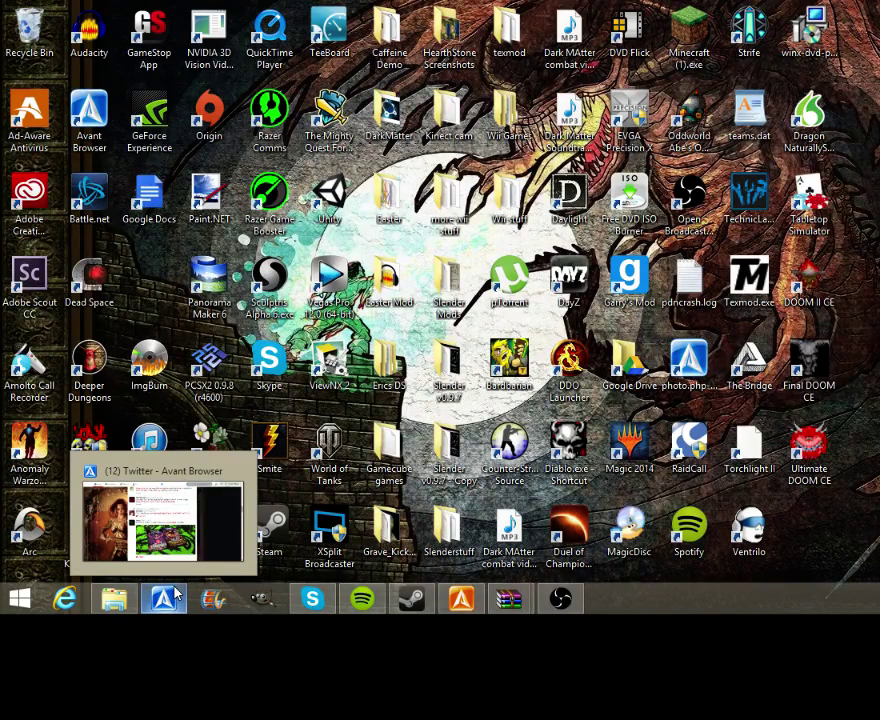
Step: Bring back the file browser window and open the DxWnd folder inside Downloads
left_click(120, 610)
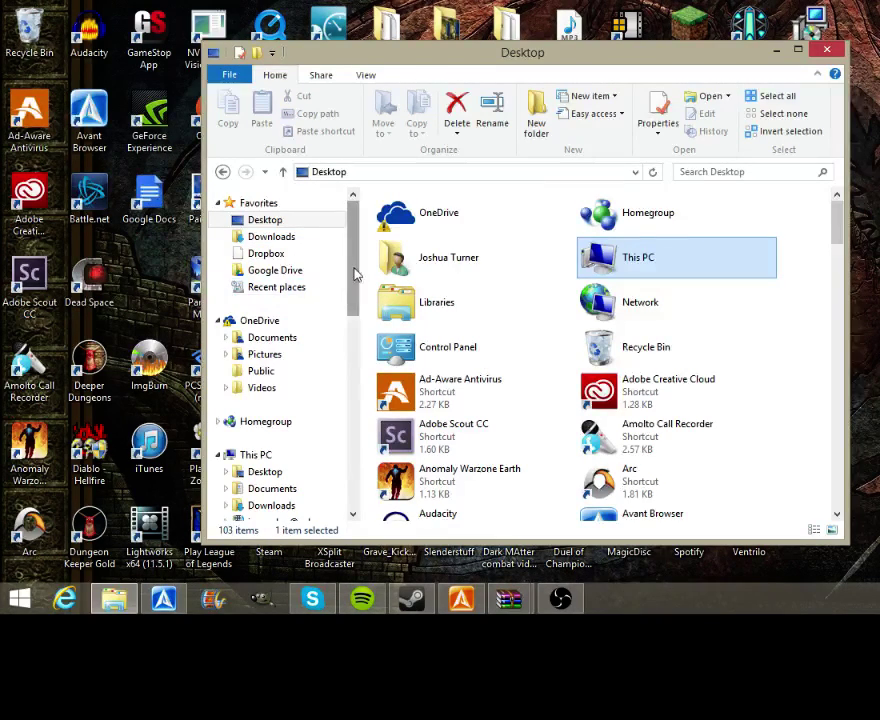
left_click_drag(355, 273, 355, 330)
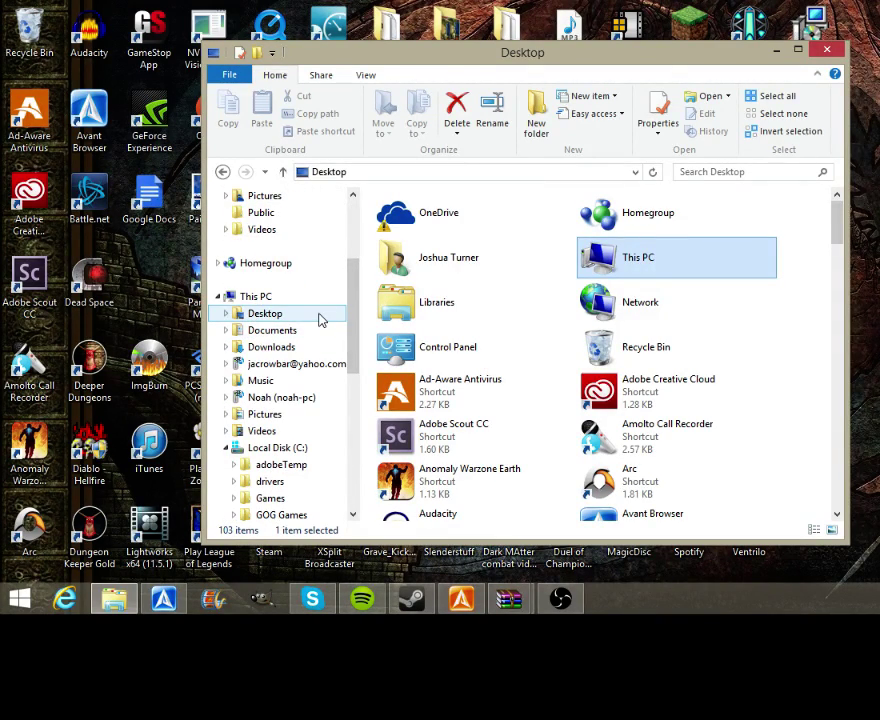
left_click_drag(353, 291, 359, 232)
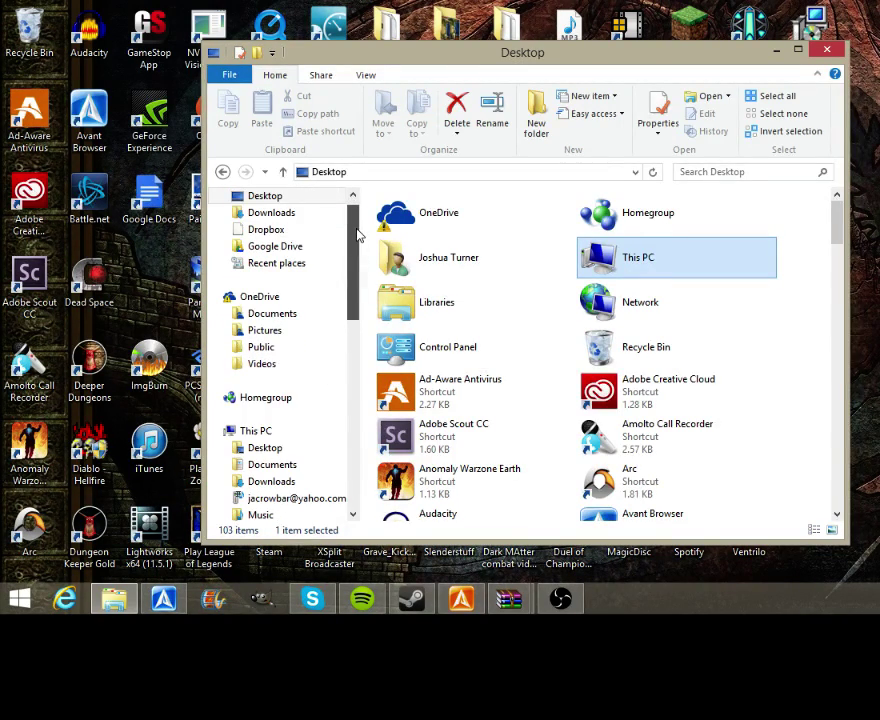
left_click(285, 214)
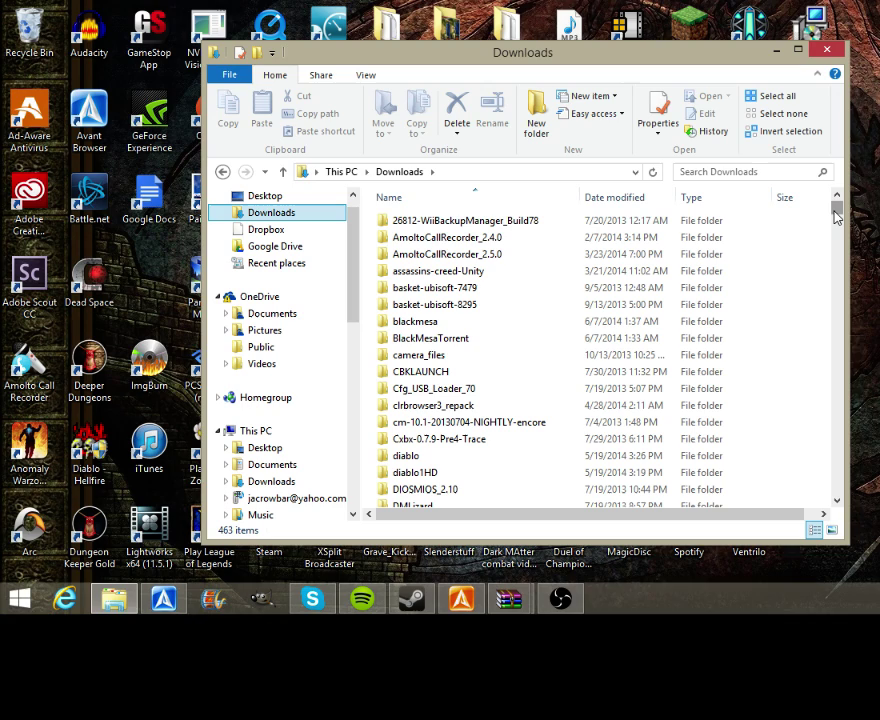
left_click_drag(836, 218, 837, 214)
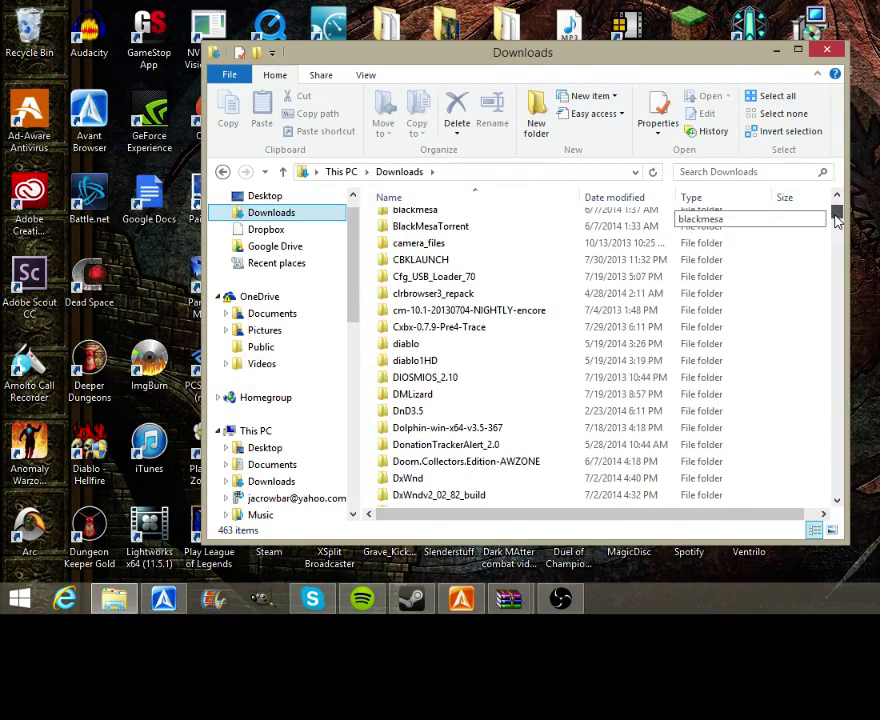
double_click(489, 479)
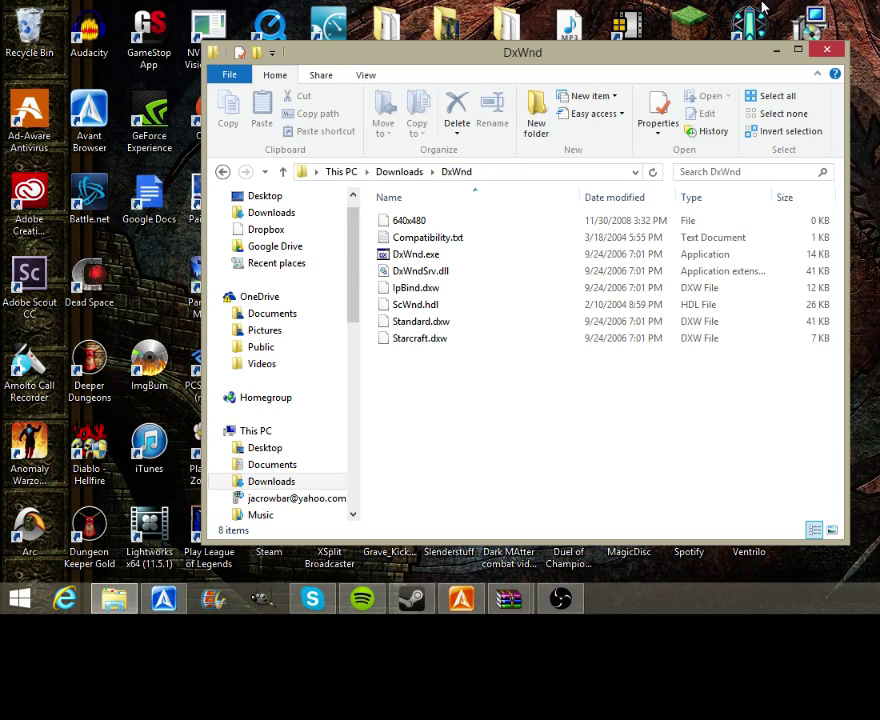
Step: Launch DxWnd.exe from the DxWnd folder, leaving its file name as it is
left_click(436, 259)
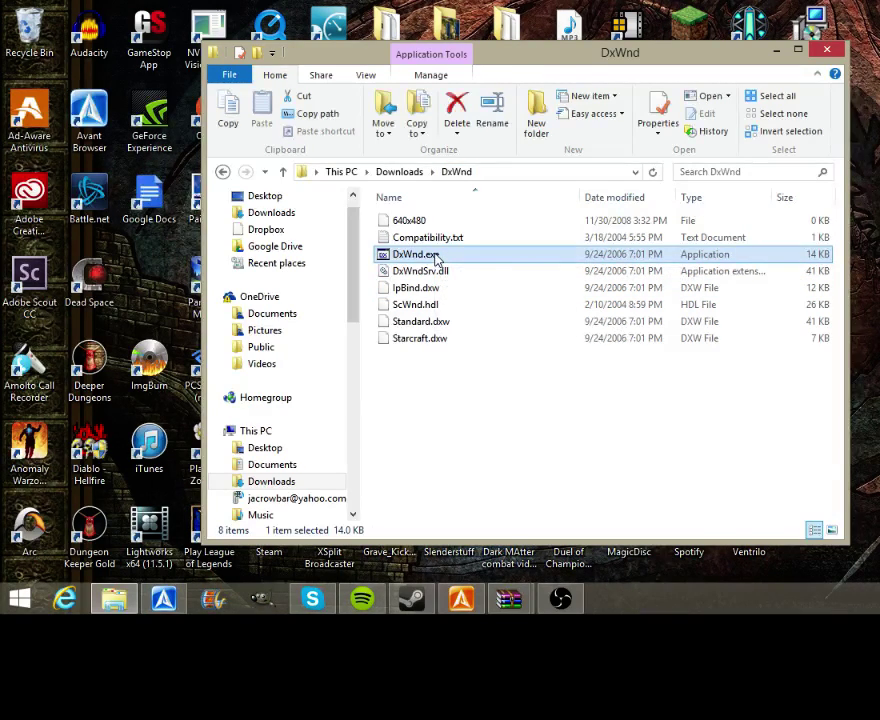
left_click(436, 256)
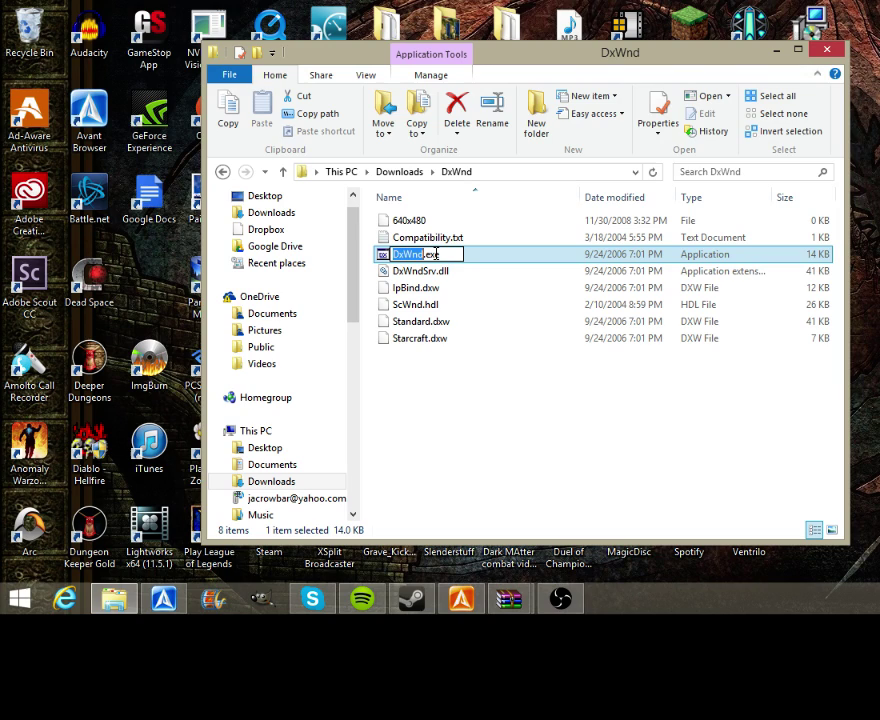
left_click(473, 360)
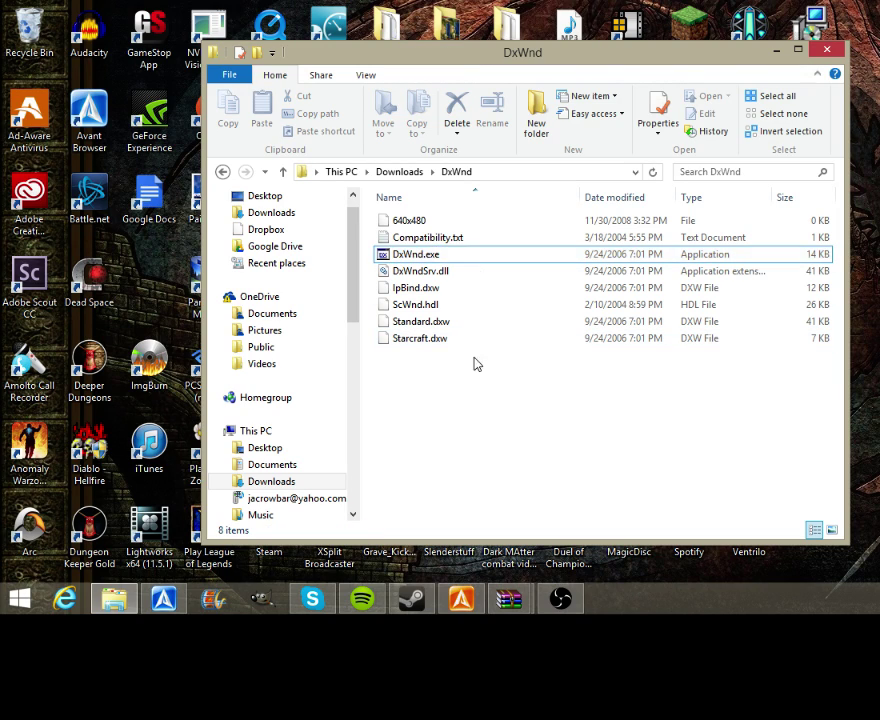
double_click(478, 260)
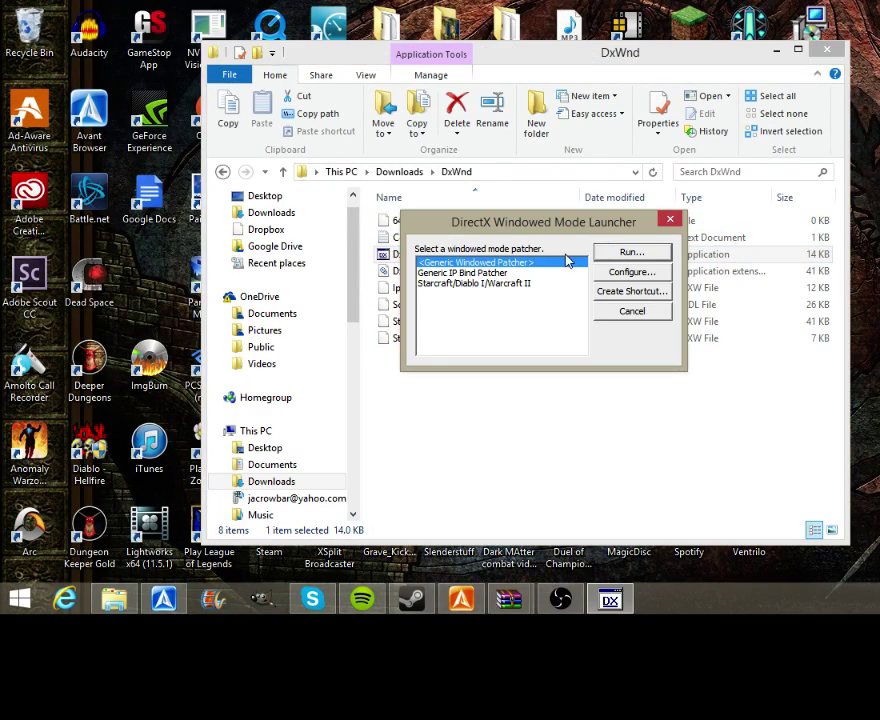
Step: Start configuring a program for the Generic Windowed Patcher and delete "AbeWin.exe - Shortcut" from the Oddworld Abes Oddysee folder
left_click(624, 277)
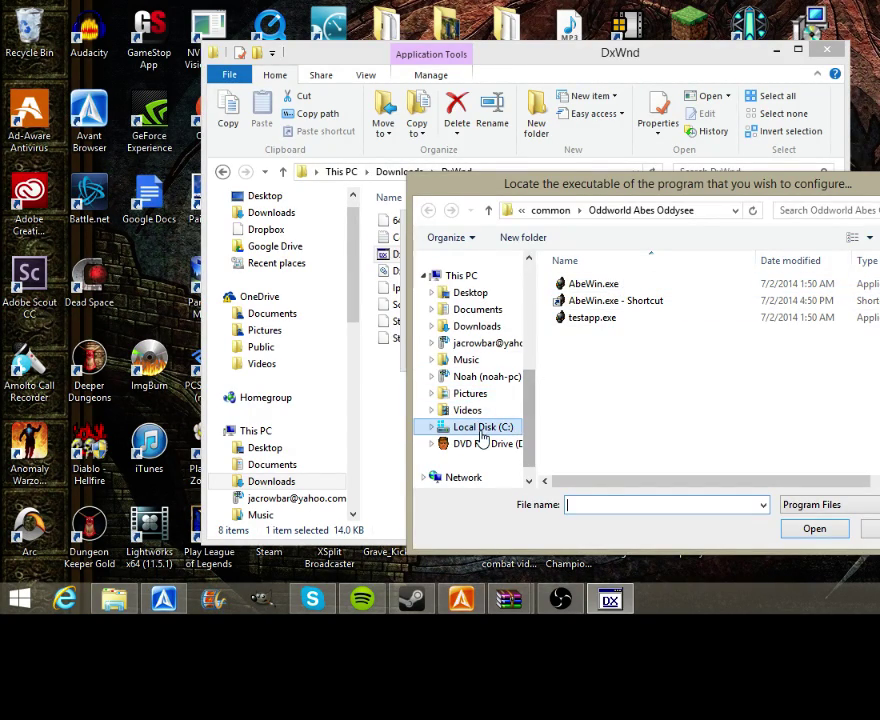
left_click(647, 303)
right_click(650, 304)
left_click(722, 529)
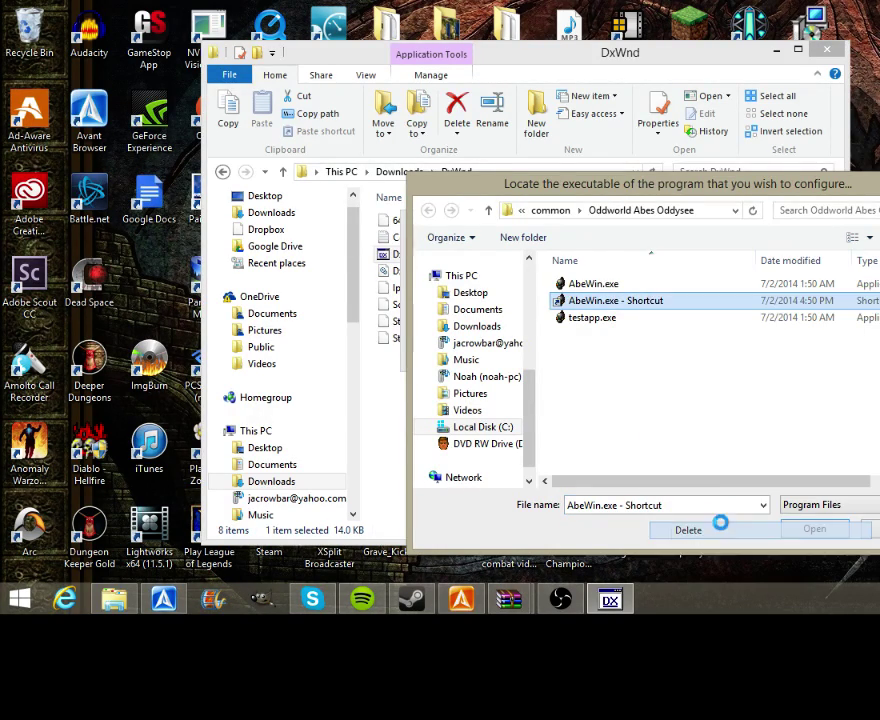
left_click(618, 390)
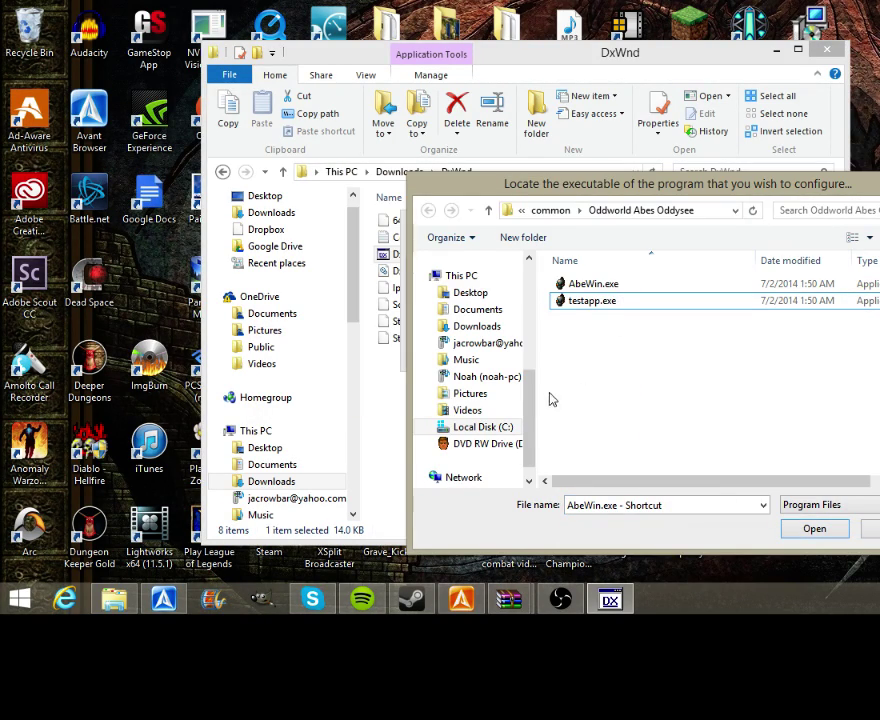
Step: Browse from Local Disk (C:) through Program Files (x86) to the Steam folder
mouse_move(532, 414)
left_mouse_down()
mouse_move(533, 424)
mouse_move(536, 414)
left_mouse_up()
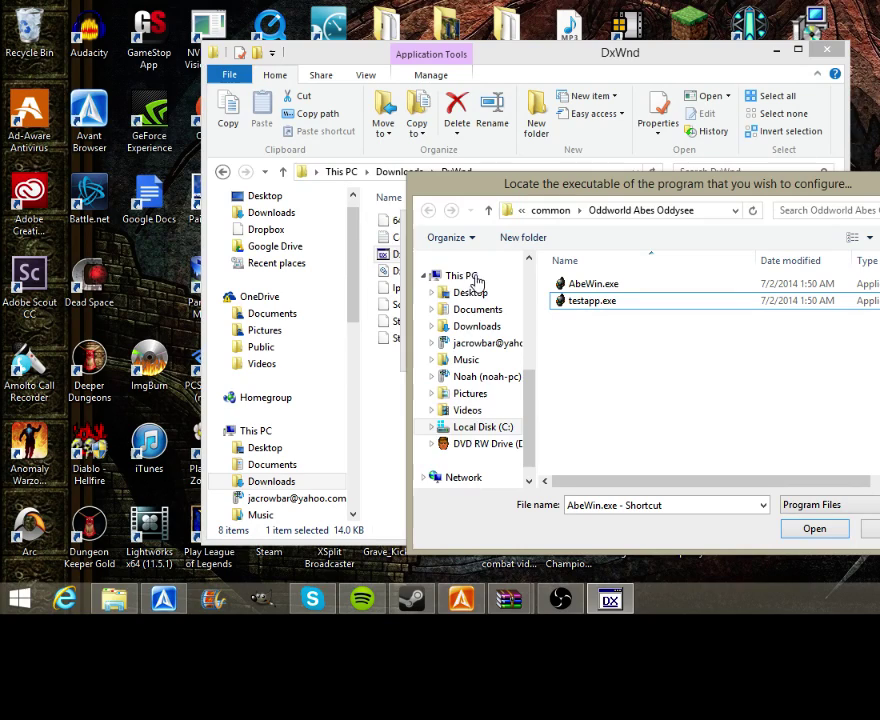
left_click(475, 426)
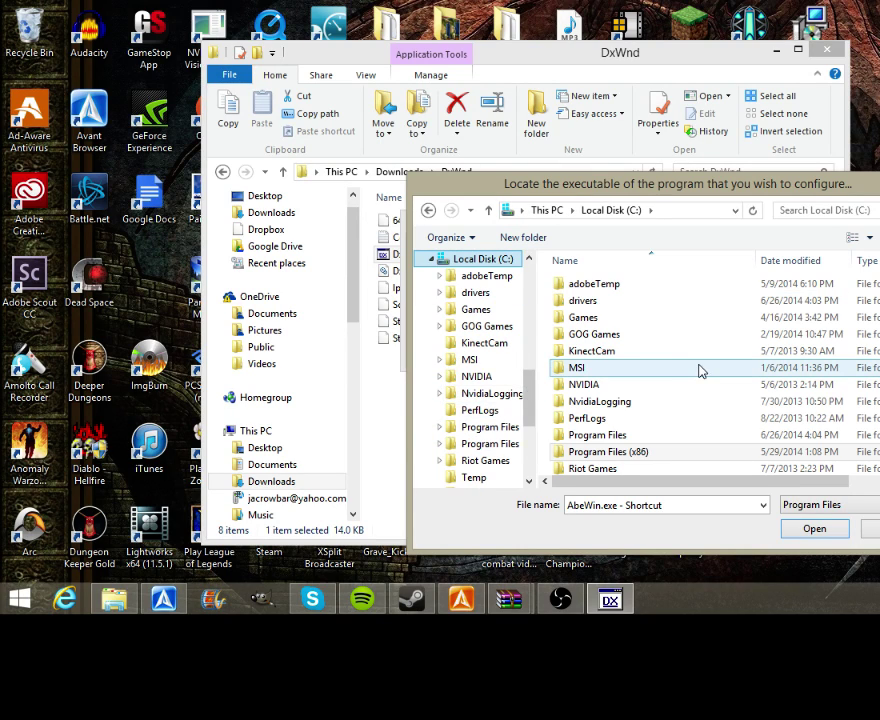
double_click(711, 452)
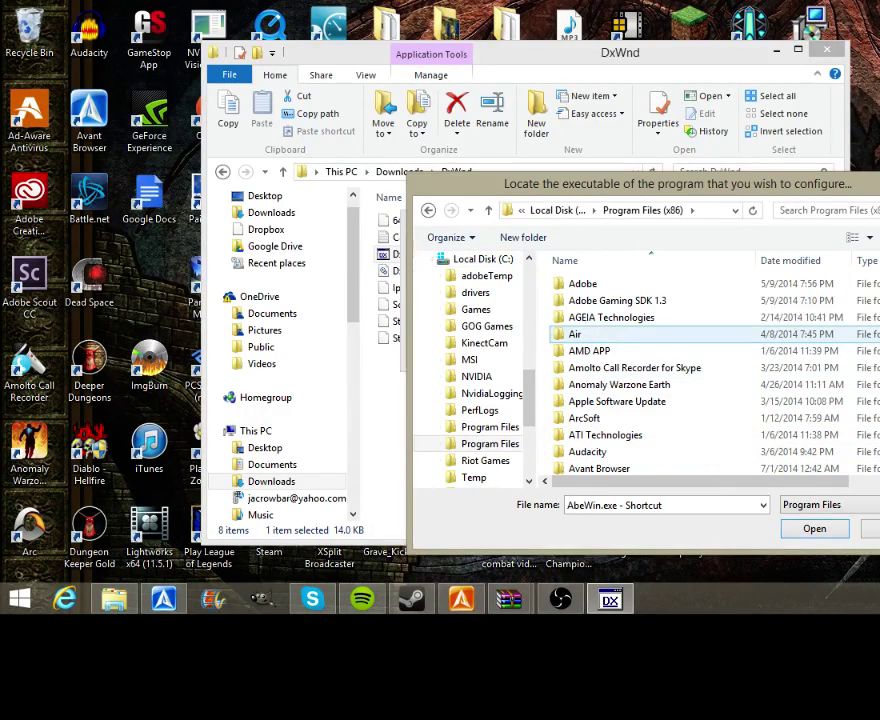
scroll(780, 275, "down", 9)
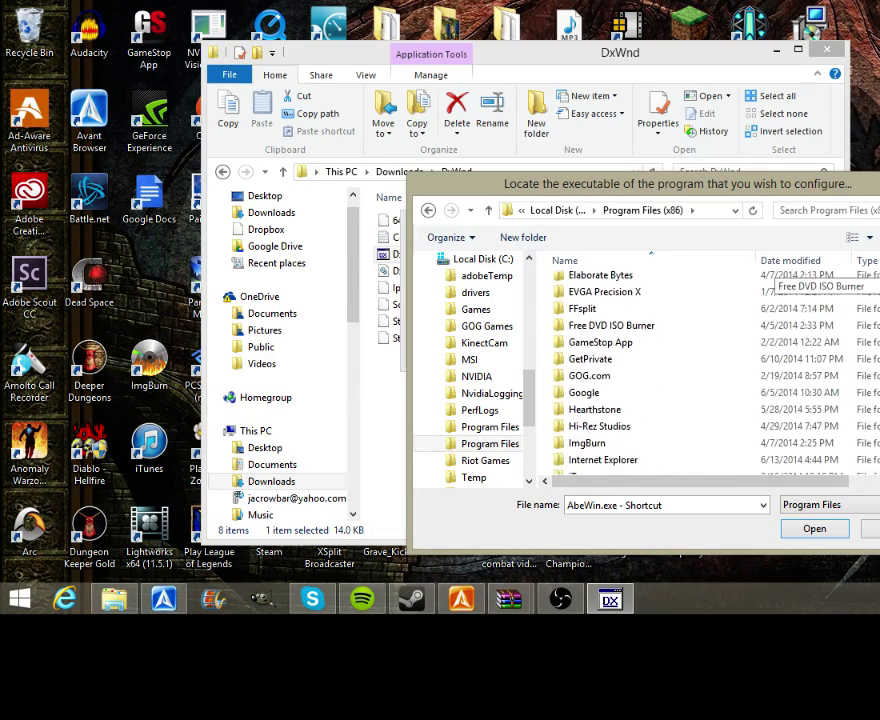
scroll(780, 285, "down", 9)
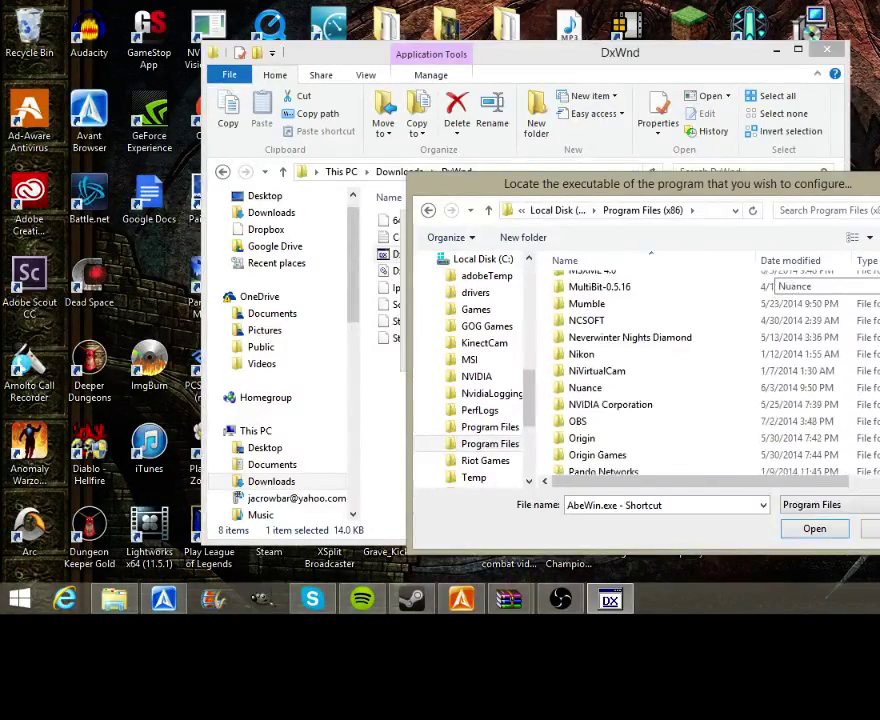
scroll(780, 285, "down", 4)
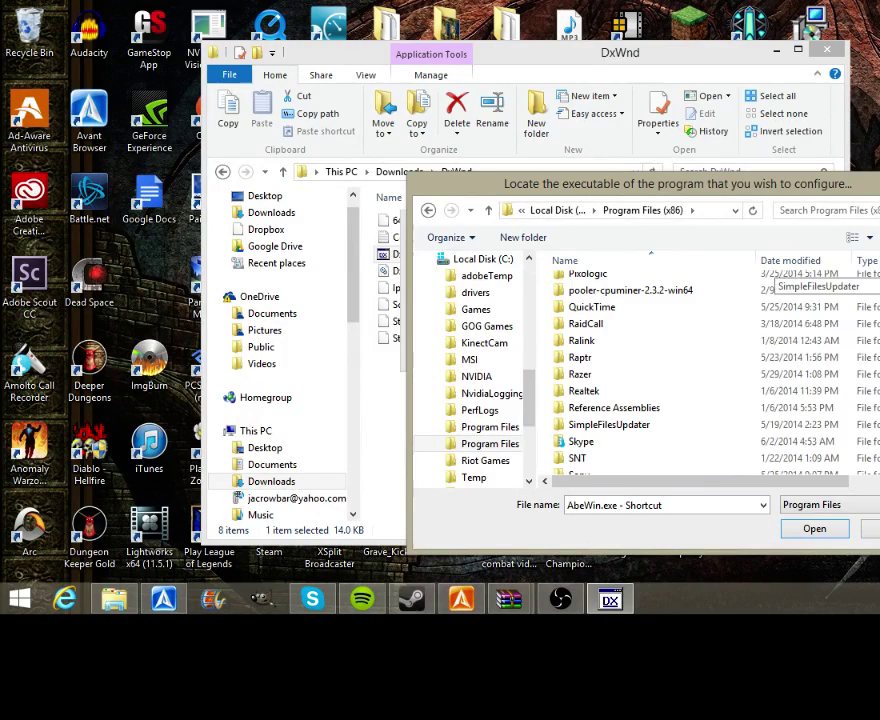
scroll(717, 455, "down", 1)
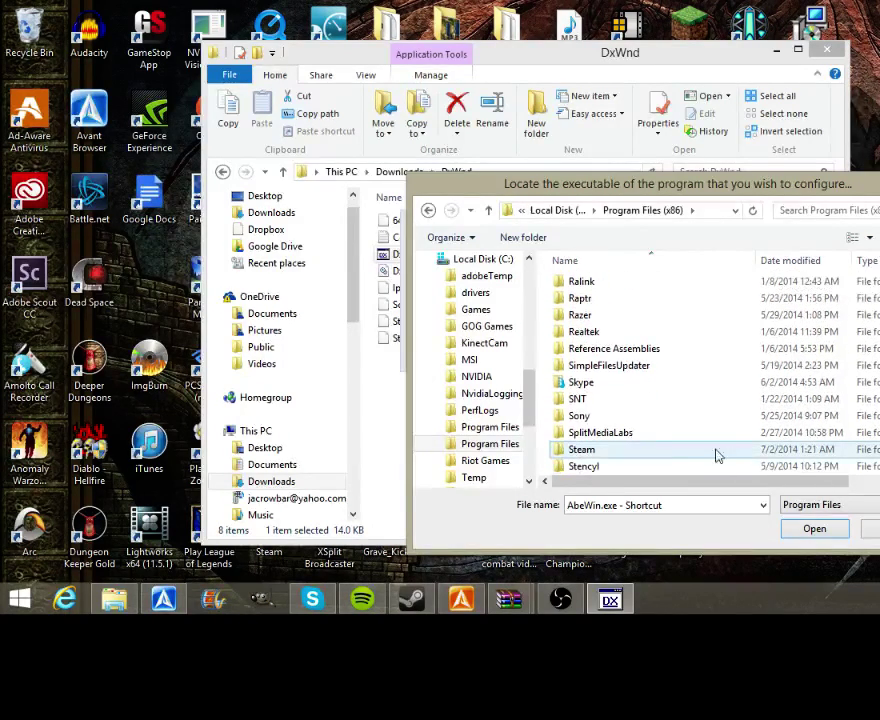
double_click(654, 450)
Step: Browse through SteamApps and common to Oddworld Abes Oddysee and choose AbeWin.exe as the program to configure
scroll(789, 340, "down", 2)
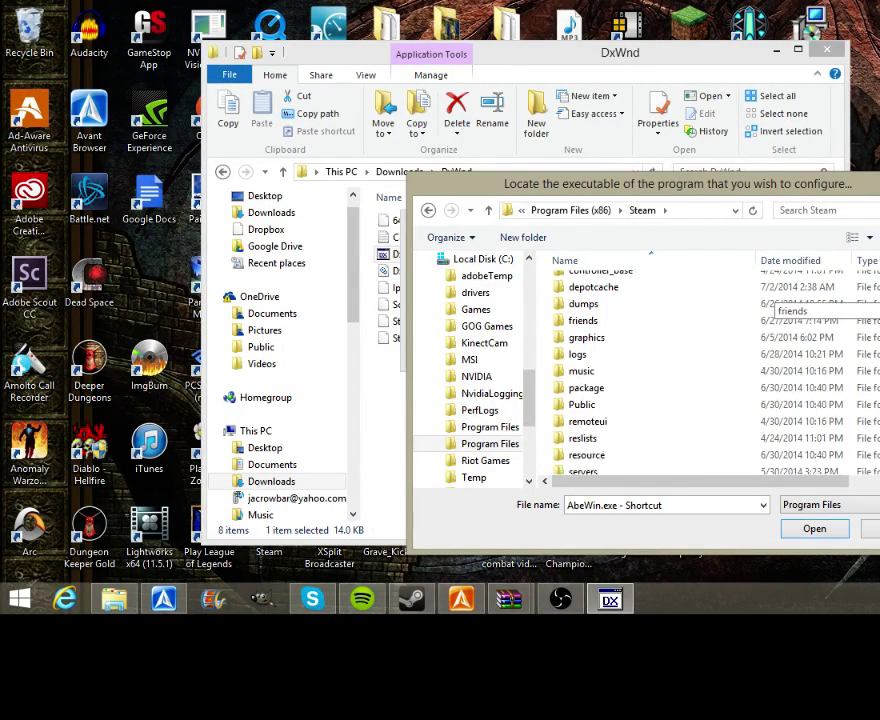
scroll(780, 300, "down", 3)
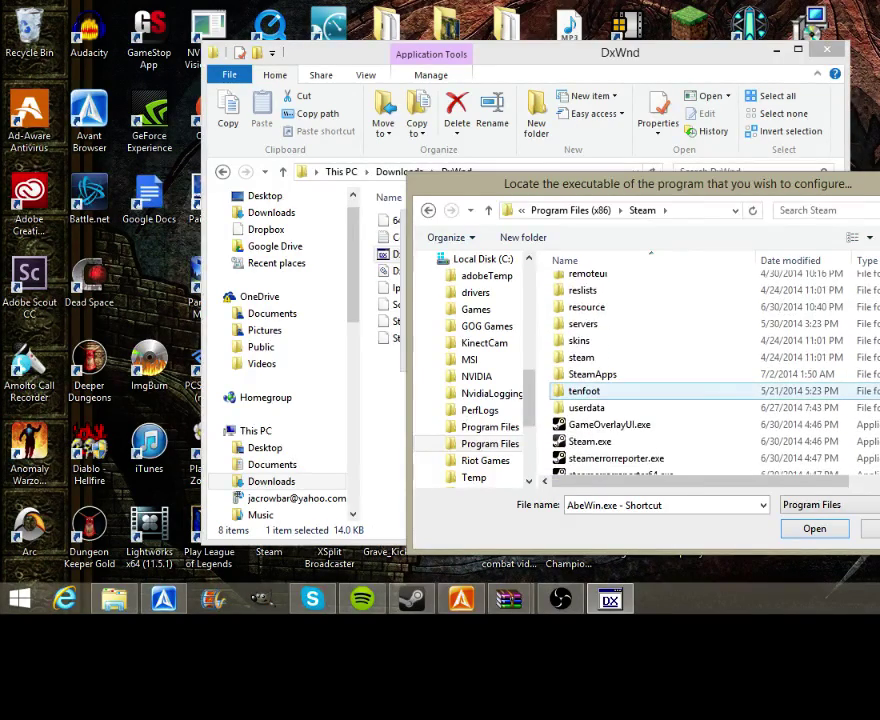
double_click(669, 374)
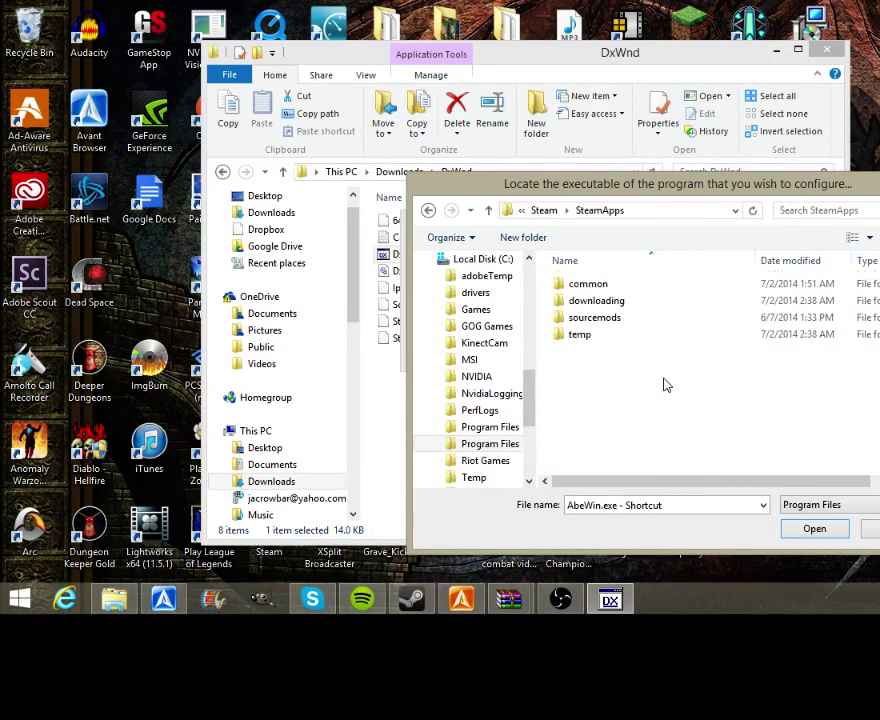
double_click(658, 286)
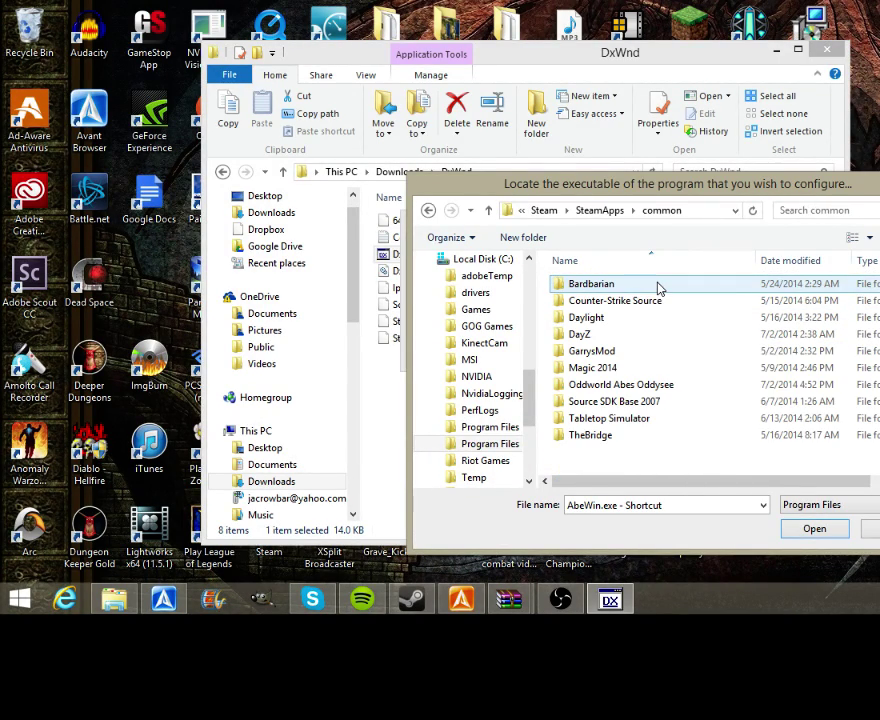
left_click(655, 388)
double_click(655, 388)
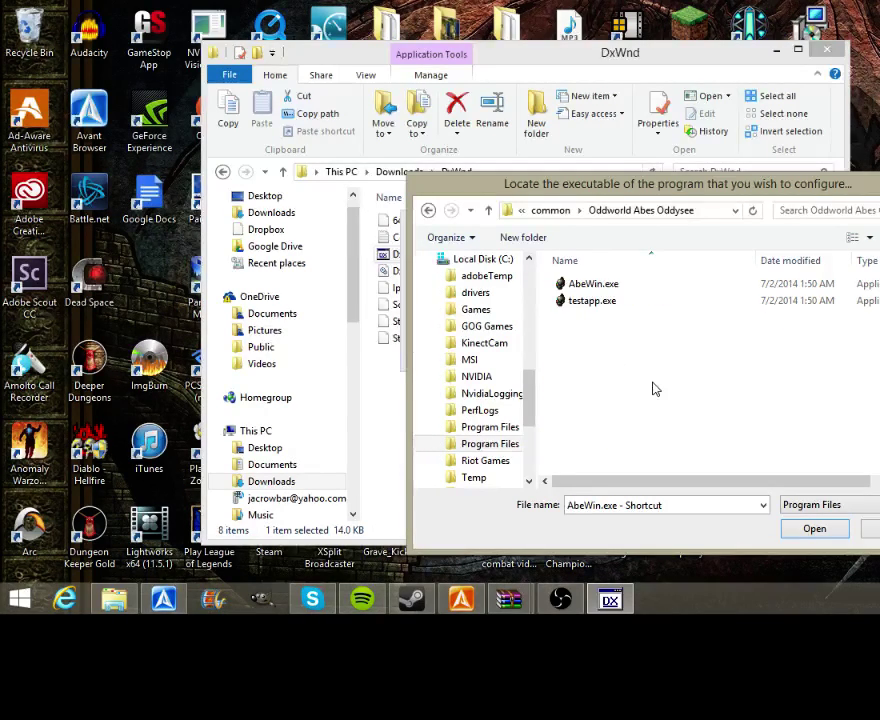
left_click(618, 287)
left_click(810, 530)
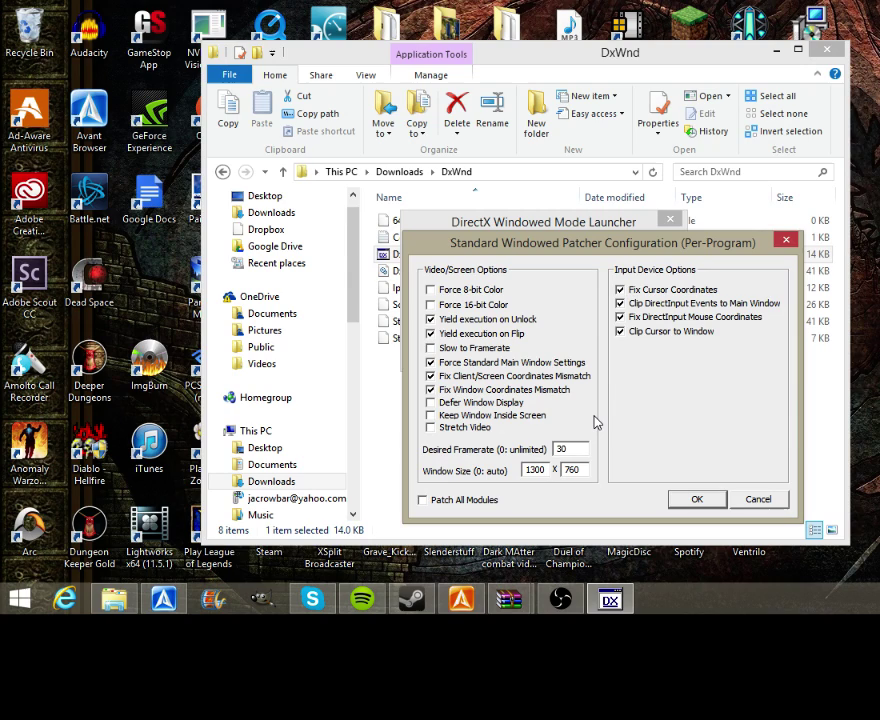
Step: Set the patcher's window size for AbeWin.exe to 0 x 0 and save the configuration
double_click(547, 469)
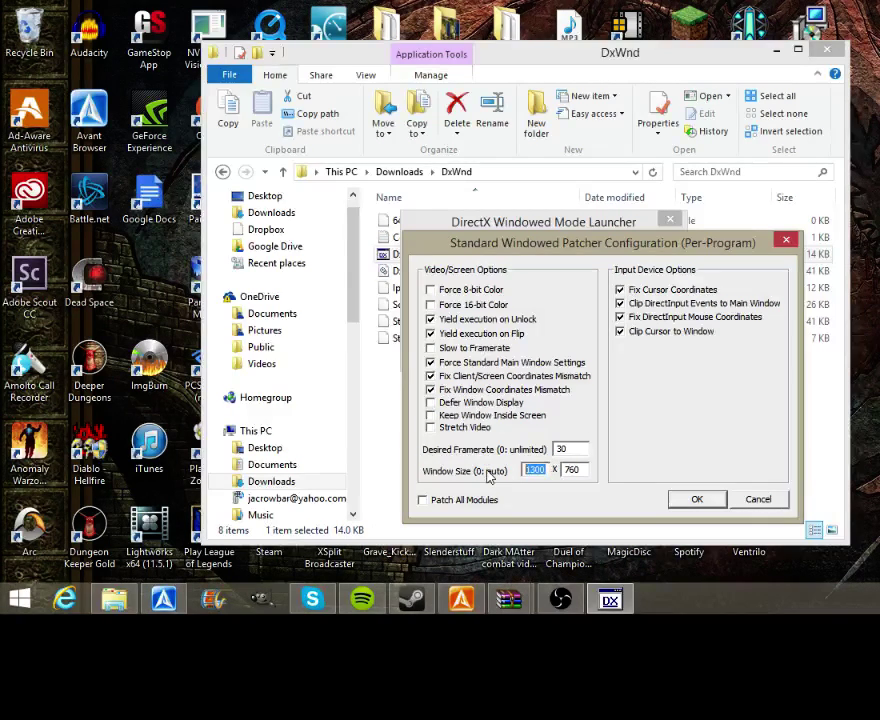
key("BackSpace")
double_click(559, 471)
type("0")
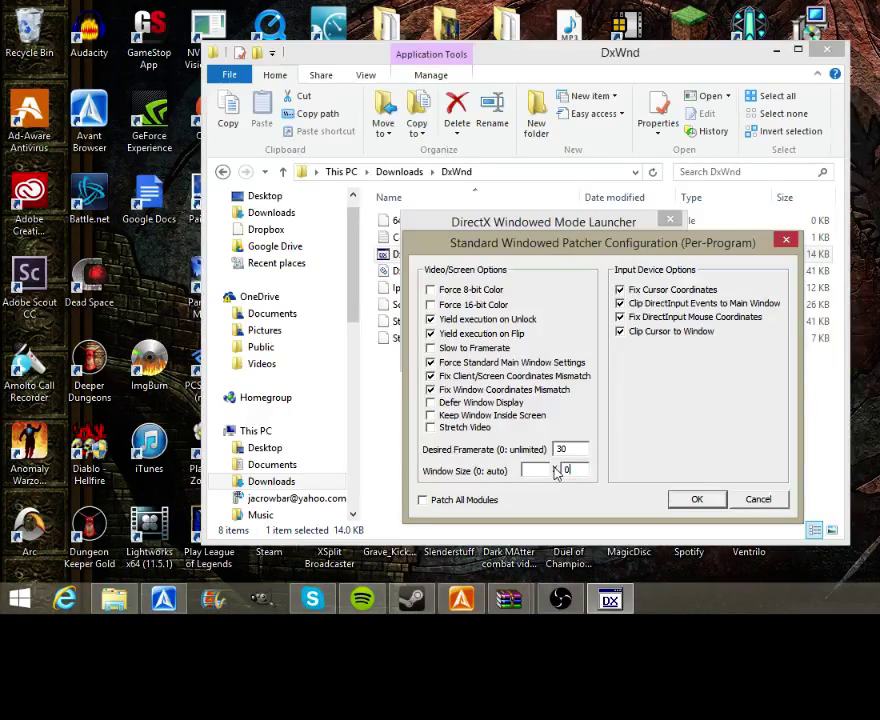
left_click(538, 470)
type("0")
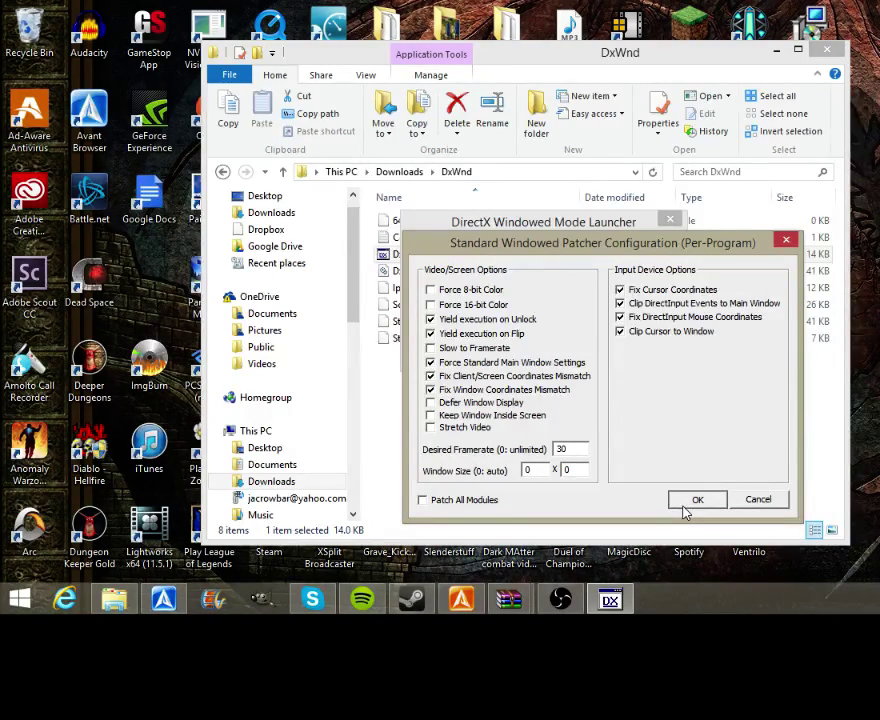
left_click(686, 507)
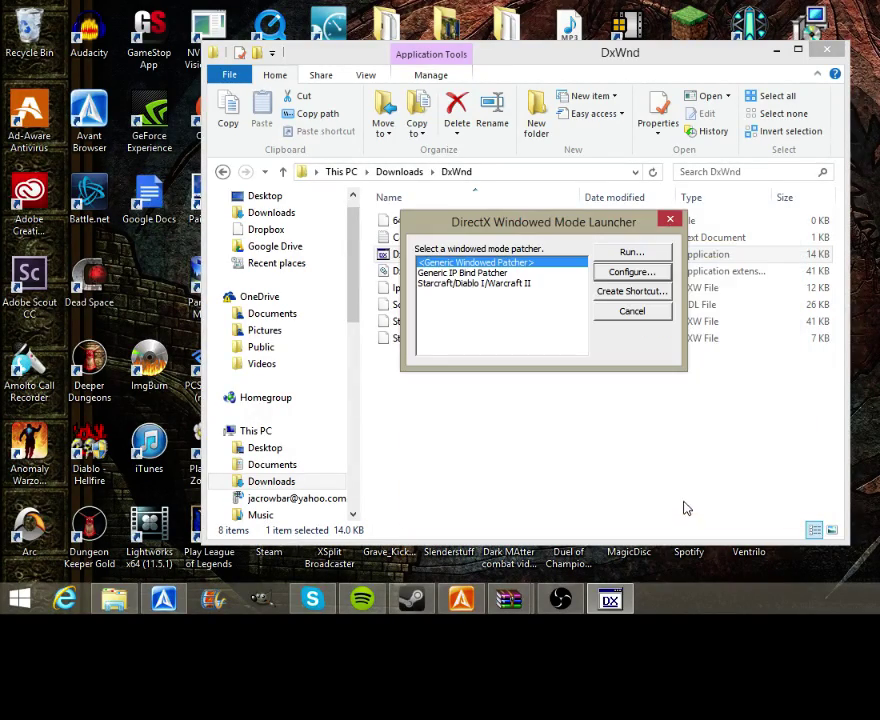
Step: Run AbeWin.exe from the Oddworld Abes Oddysee folder with the Generic Windowed Patcher
left_click(628, 254)
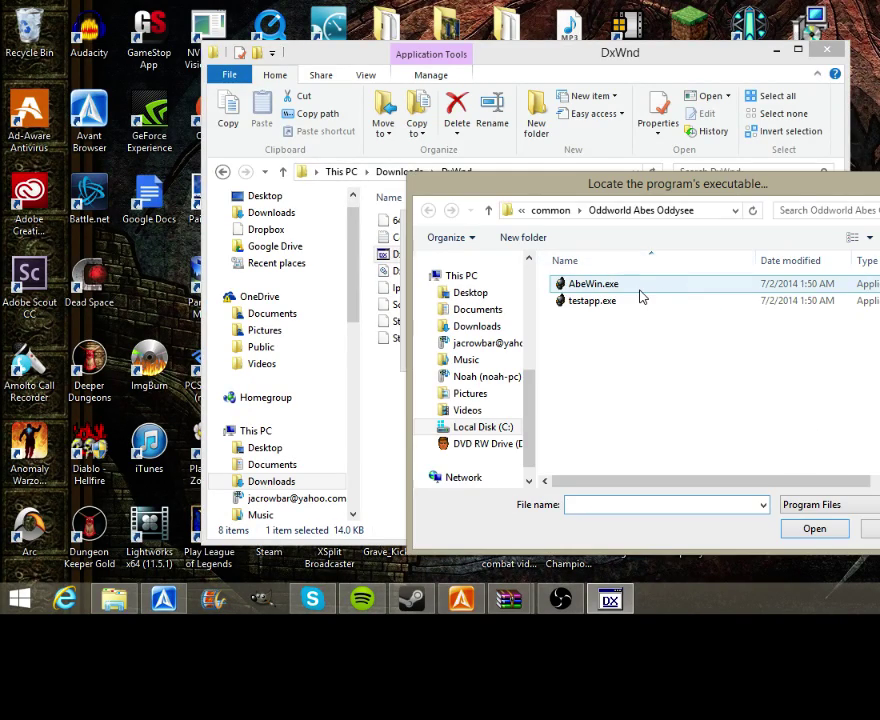
left_click(593, 284)
left_click(826, 532)
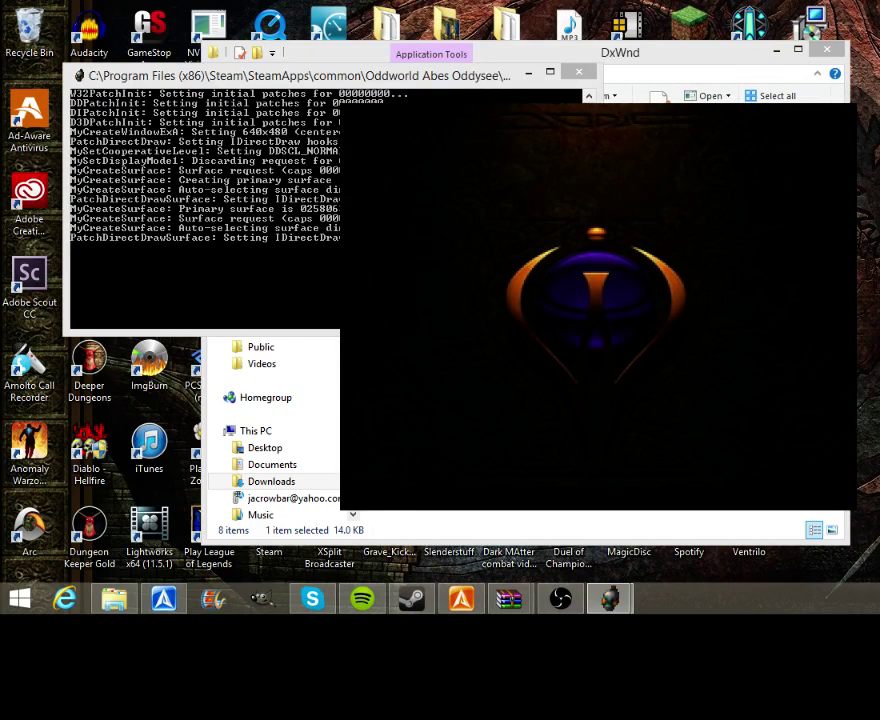
Step: Quit Abe's Oddysee, confirm the exit and reopen DxWnd.exe from the DxWnd folder
key("Escape")
key("Left")
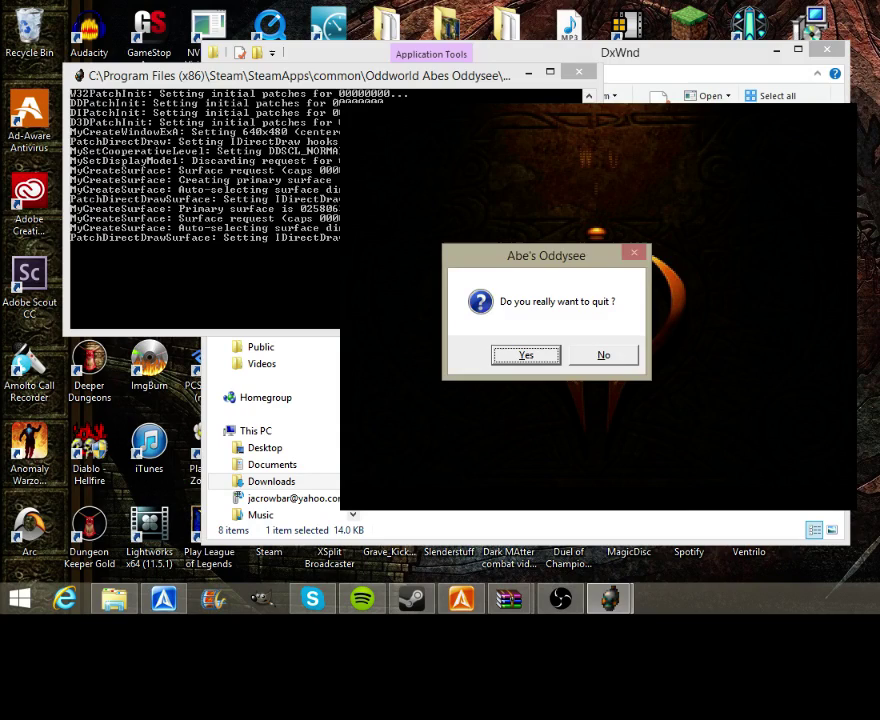
key("Return")
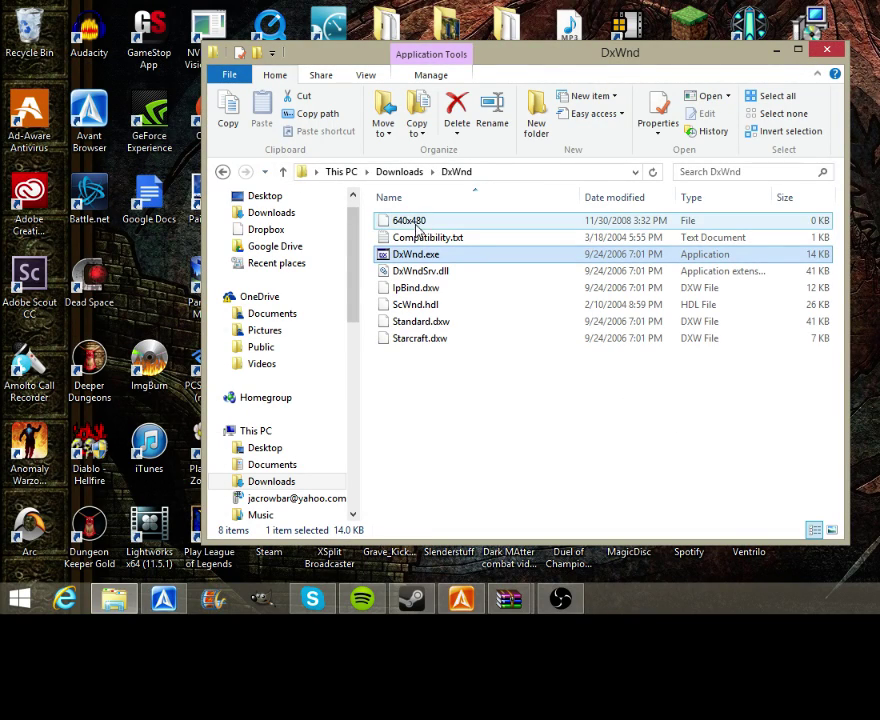
double_click(432, 256)
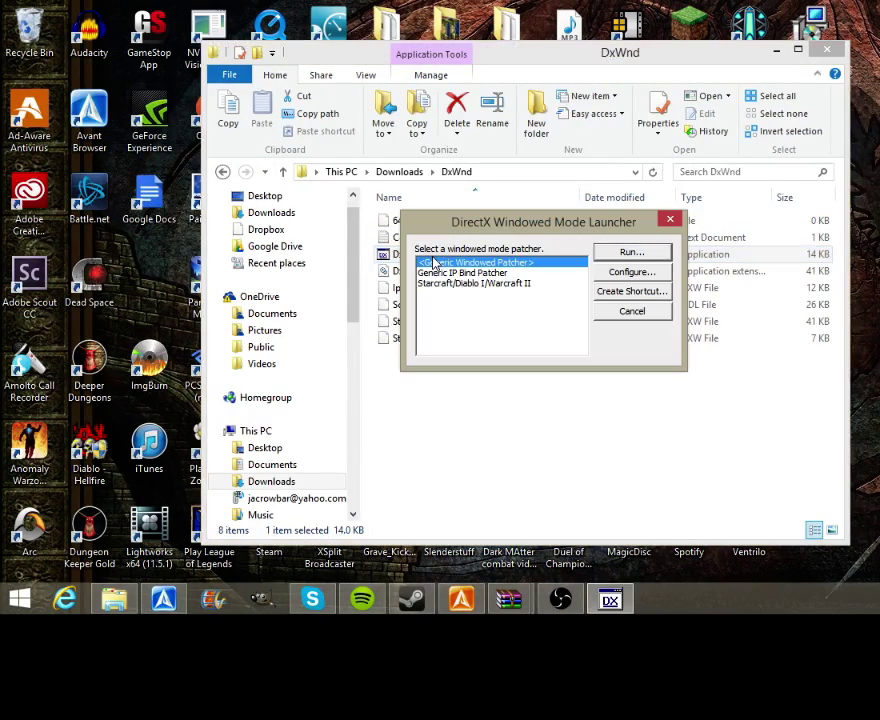
left_click(638, 292)
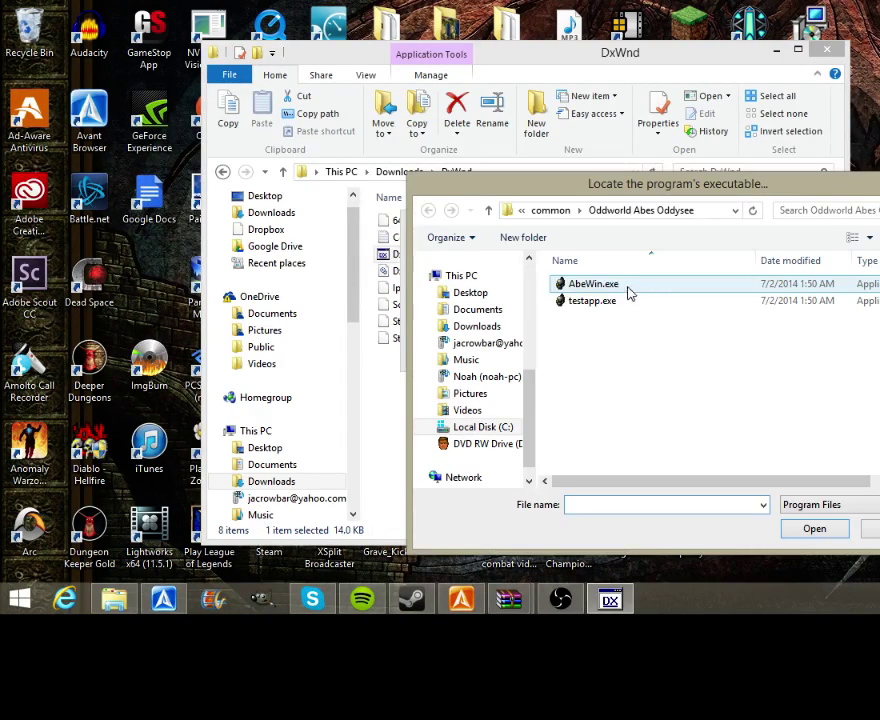
left_click(628, 287)
double_click(628, 287)
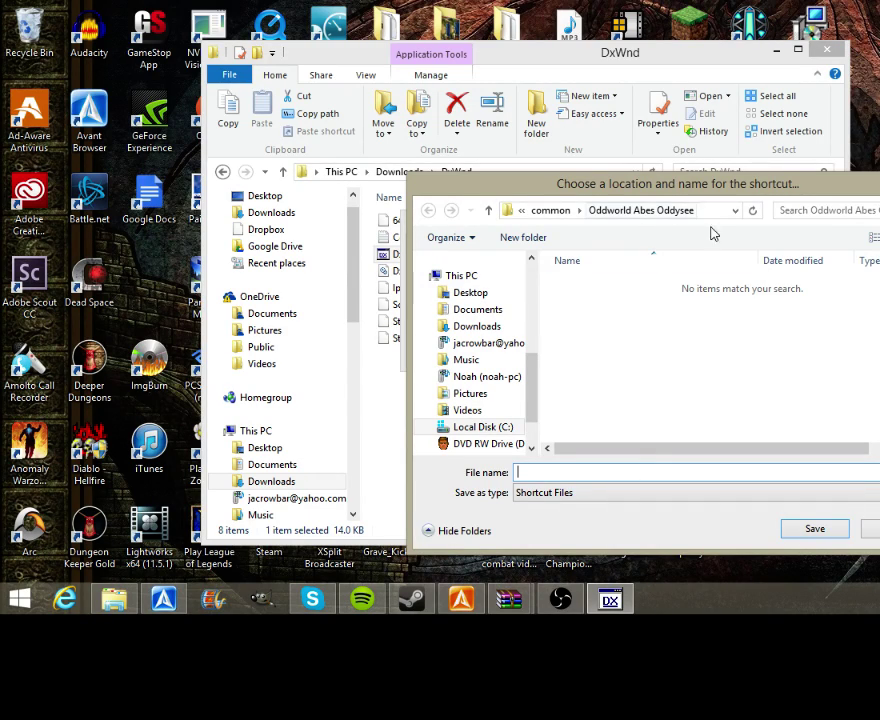
key("Escape")
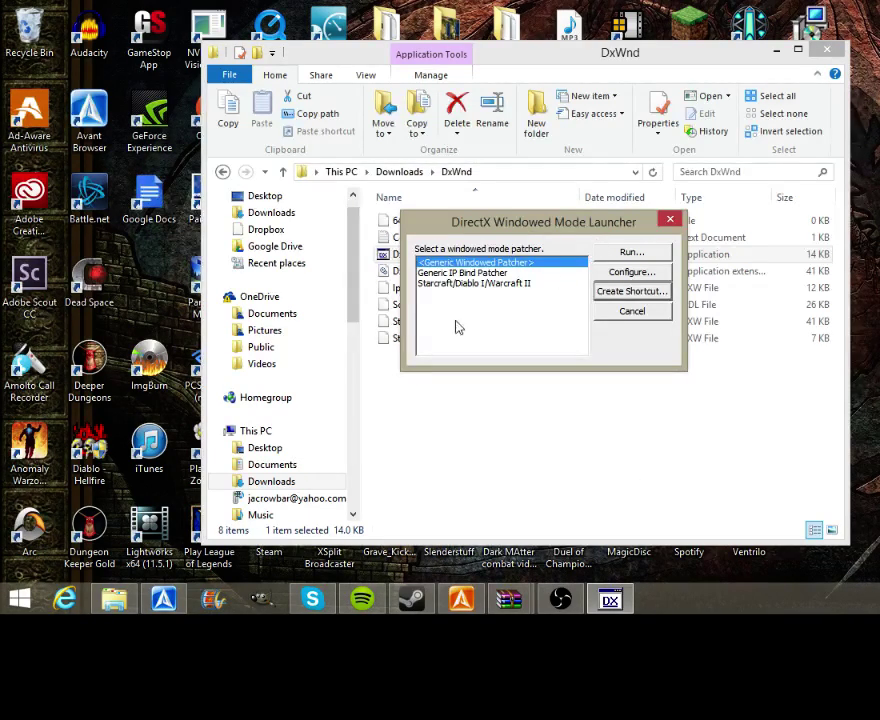
left_click(554, 275)
left_click(544, 265)
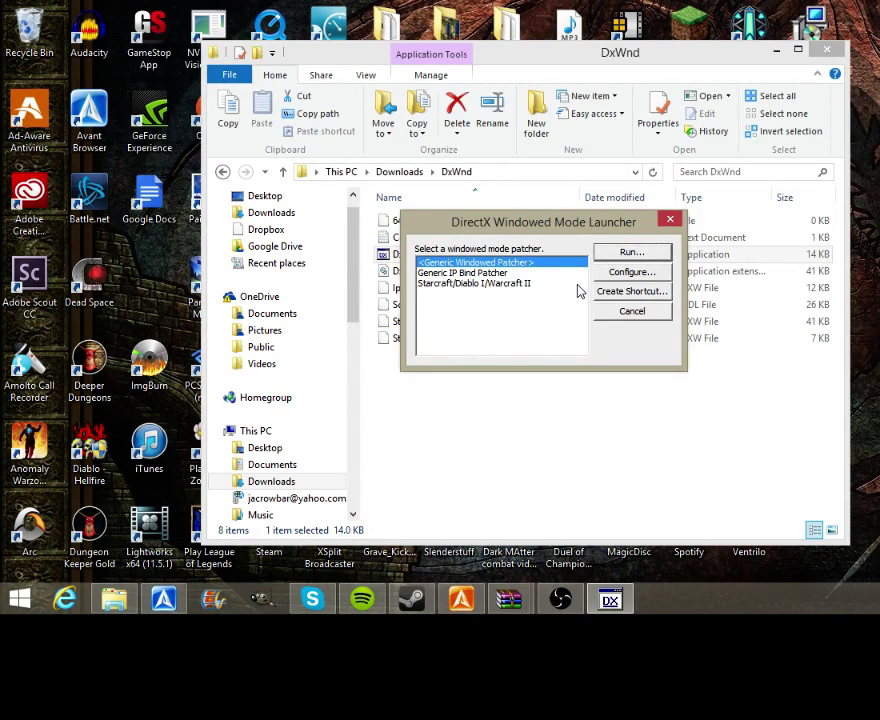
Step: Try to configure AbeWin.exe for the Starcraft/Diablo I/Warcraft II patcher
left_click(520, 283)
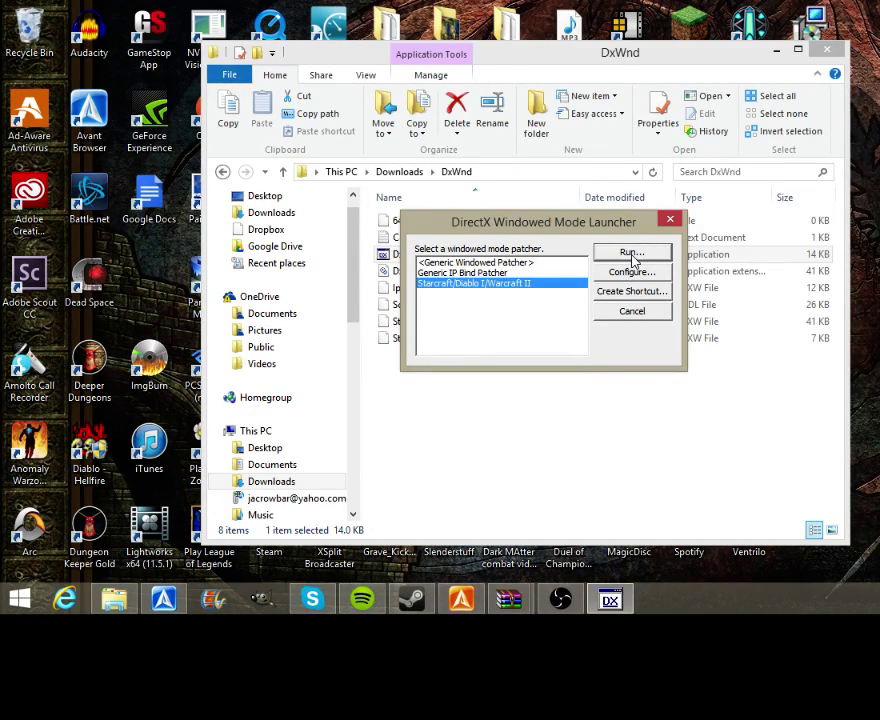
left_click(631, 272)
left_click(614, 287)
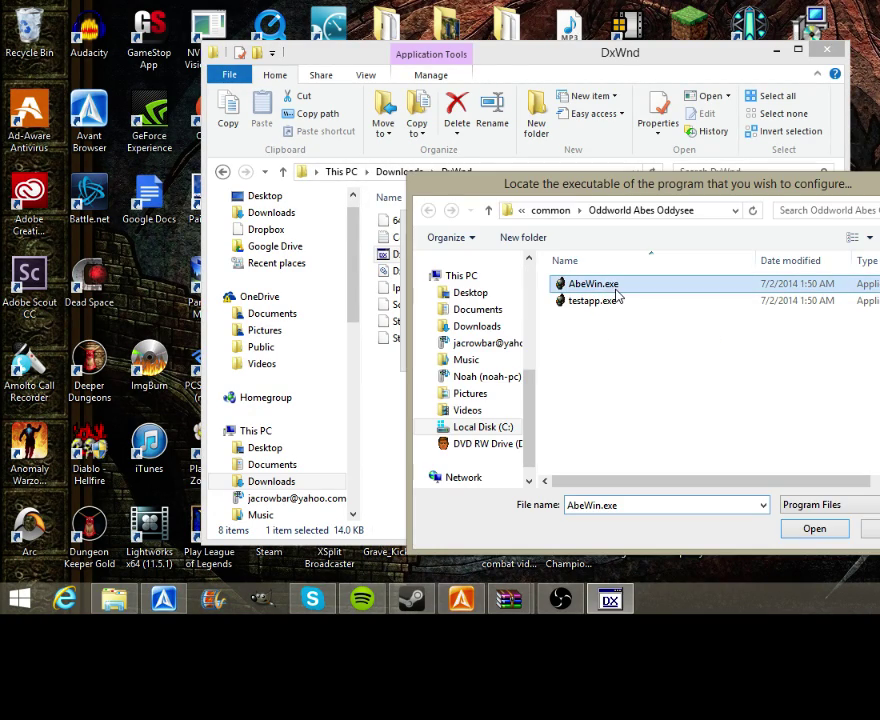
left_click(812, 529)
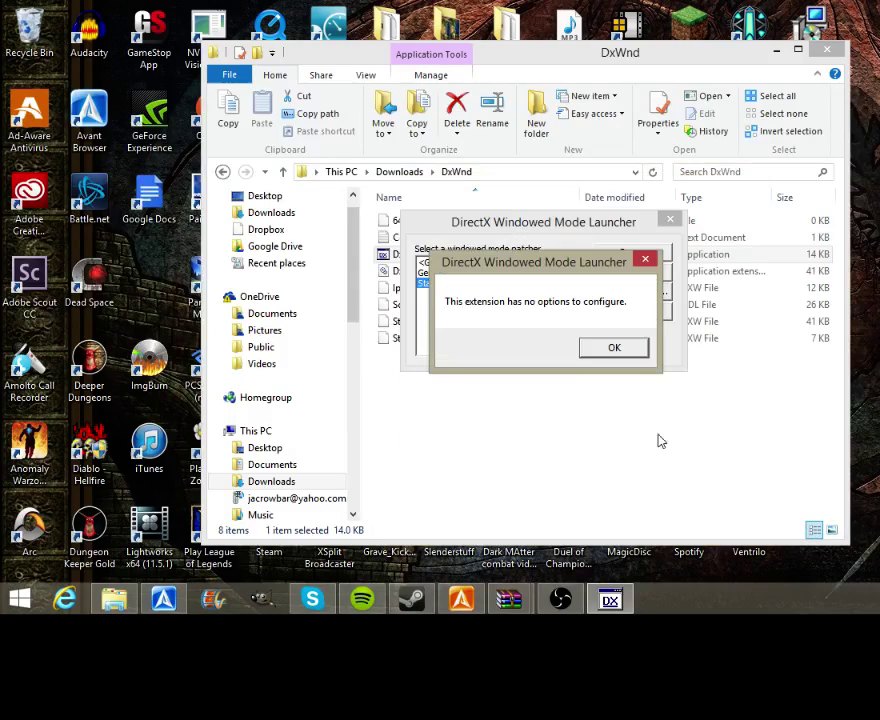
left_click(604, 350)
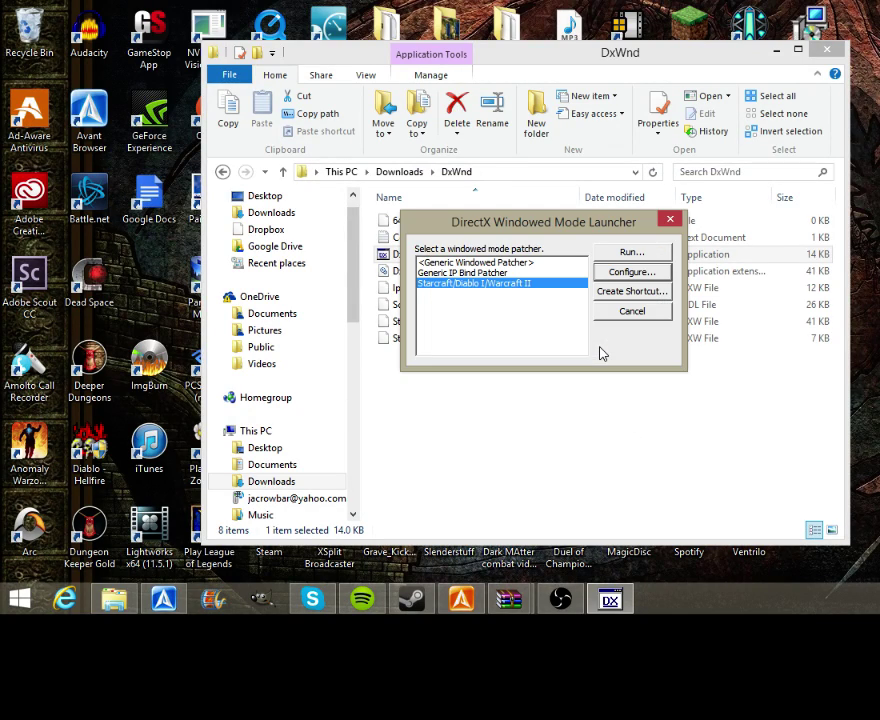
left_click(632, 296)
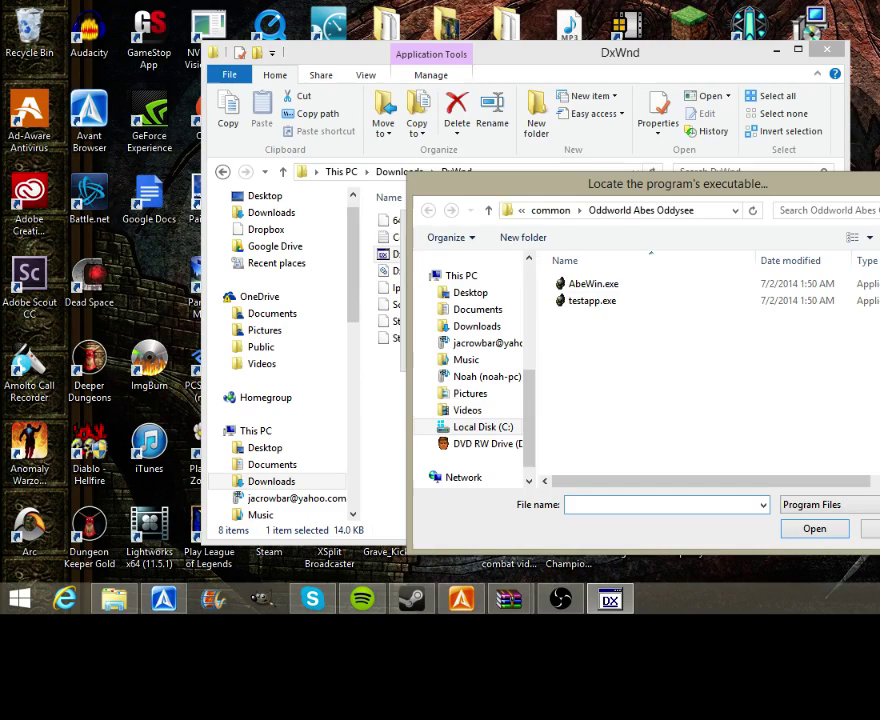
double_click(624, 285)
left_click(624, 276)
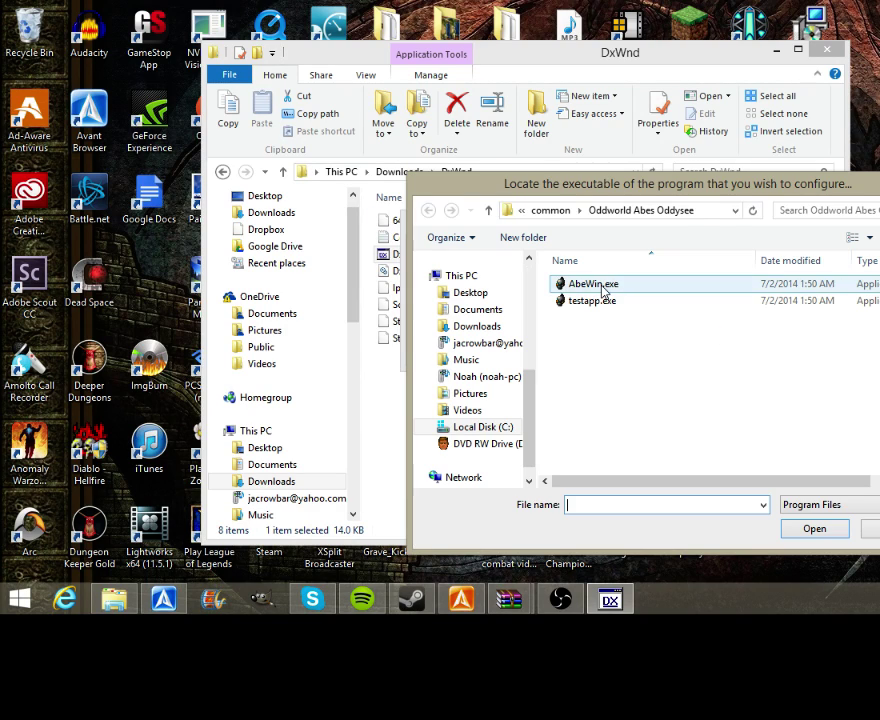
double_click(603, 288)
left_click(604, 347)
Step: Try to configure AbeWin.exe for the Generic IP Bind Patcher
left_click(502, 273)
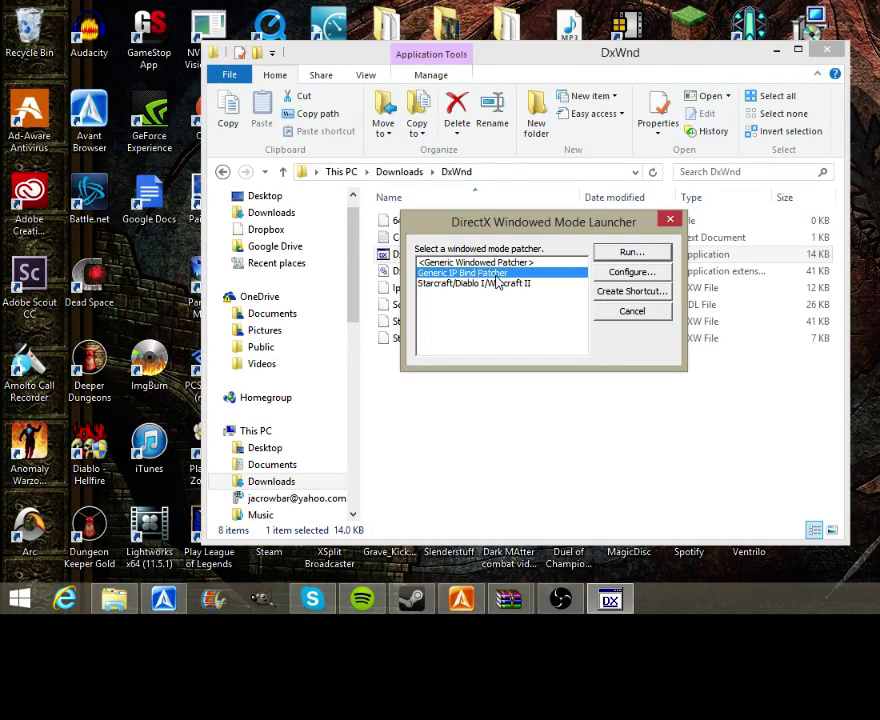
left_click(640, 276)
double_click(634, 287)
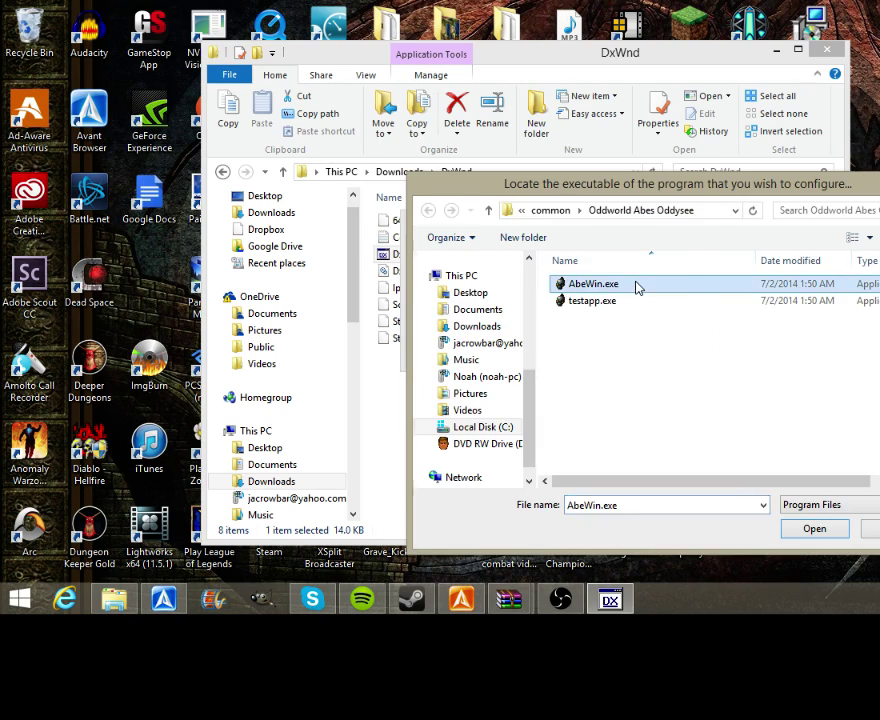
left_click(627, 241)
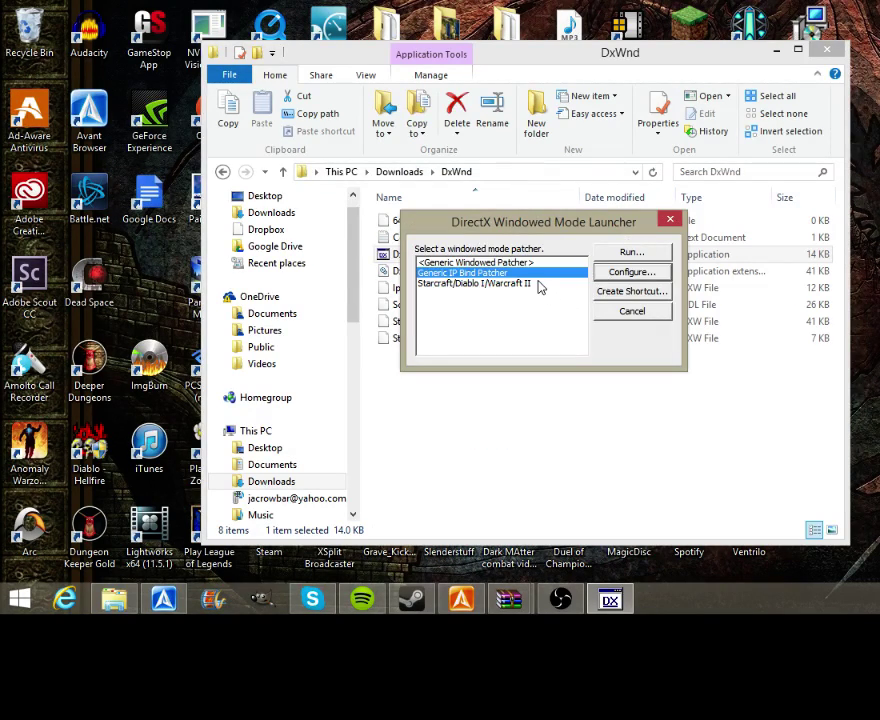
Step: Run AbeWin.exe with the Starcraft/Diablo I/Warcraft II patcher and dismiss the system error dialog
left_click(540, 284)
left_click(627, 250)
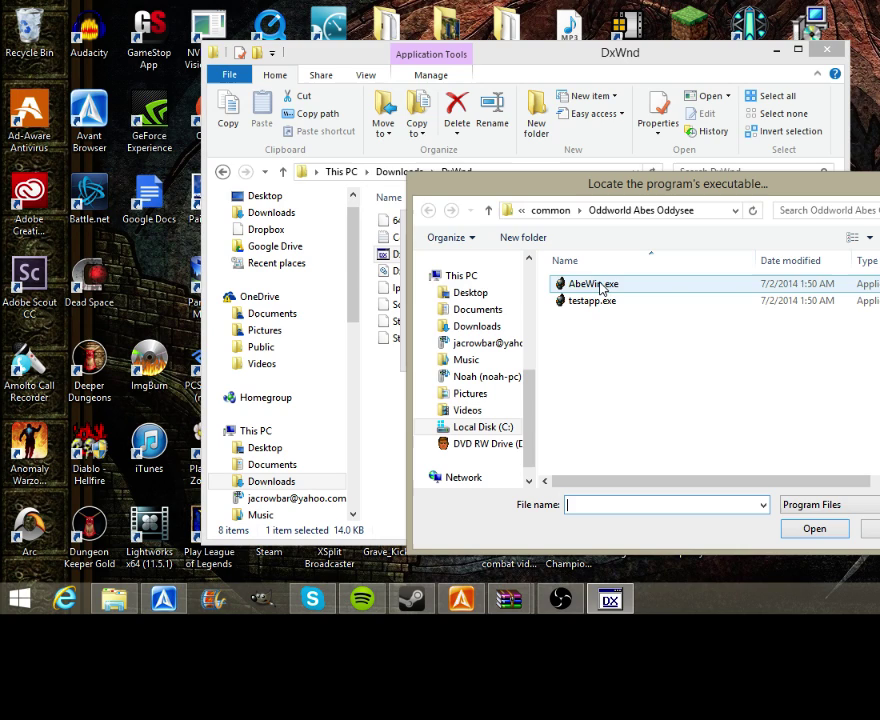
left_click(589, 283)
left_click(812, 528)
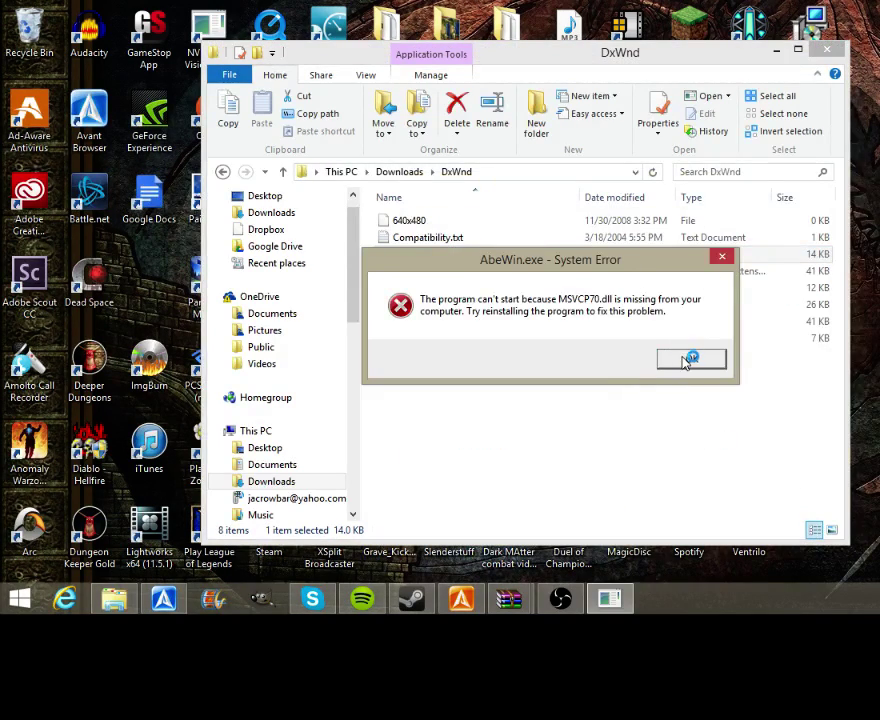
left_click(686, 365)
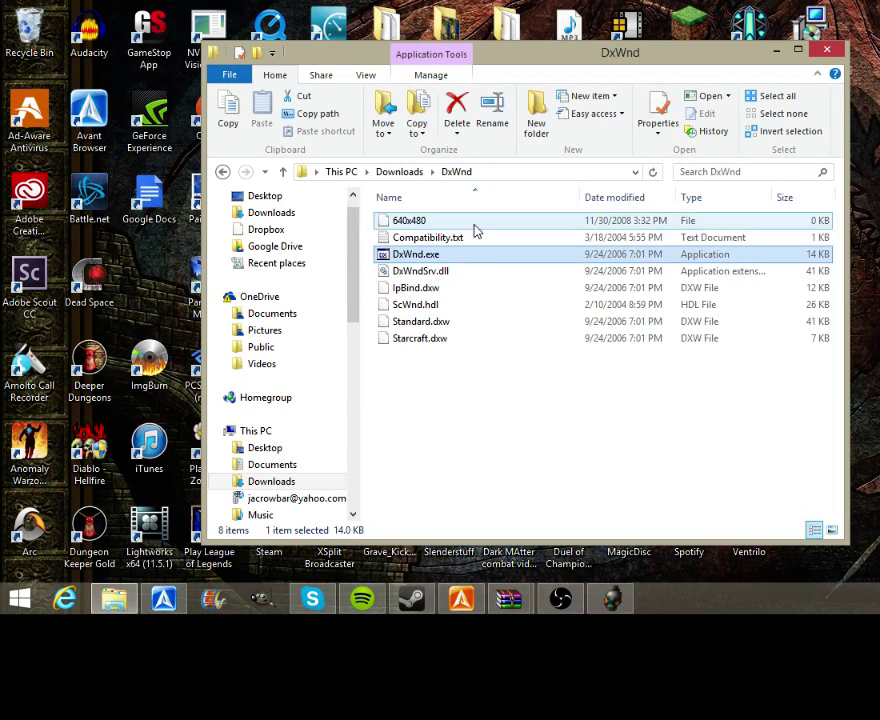